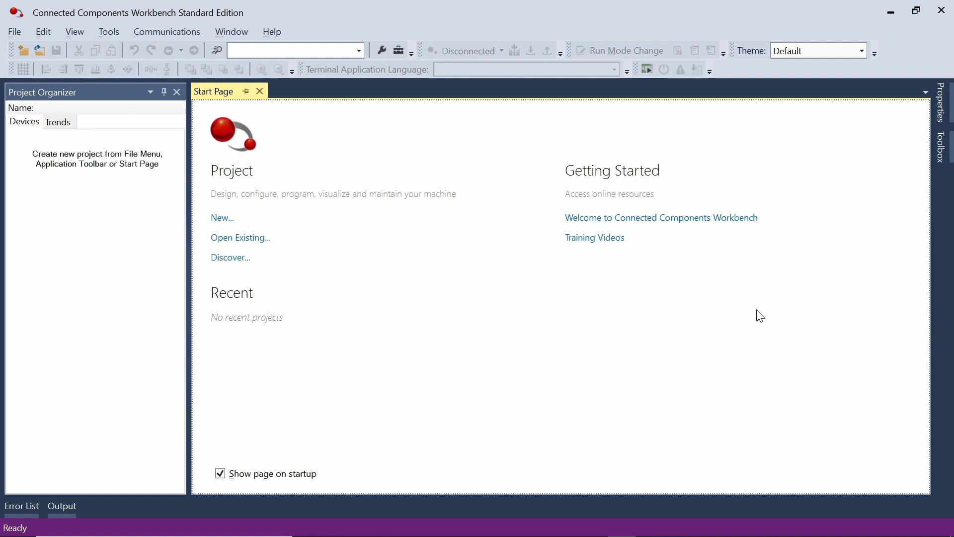
{"action": "left_click", "coordinate": [169, 33]}
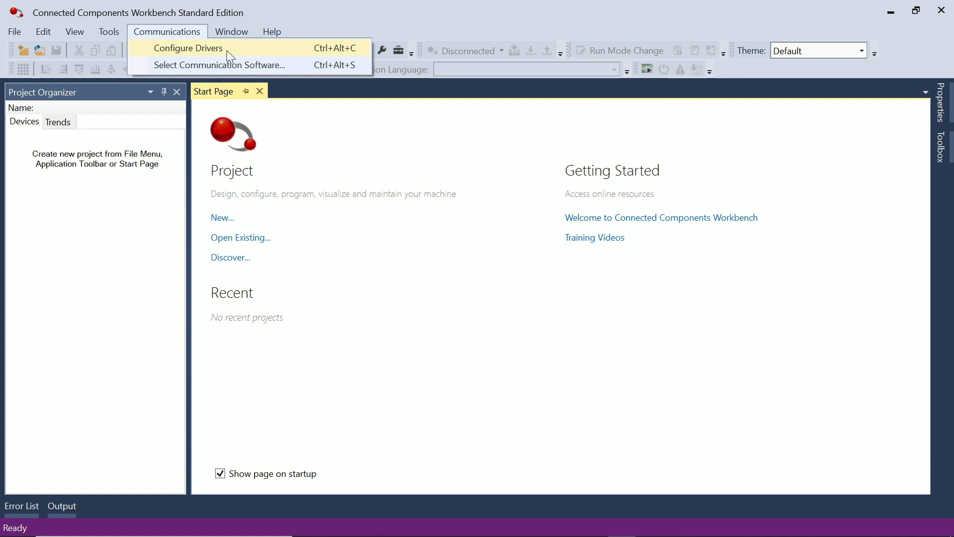
{"action": "left_click", "coordinate": [410, 249]}
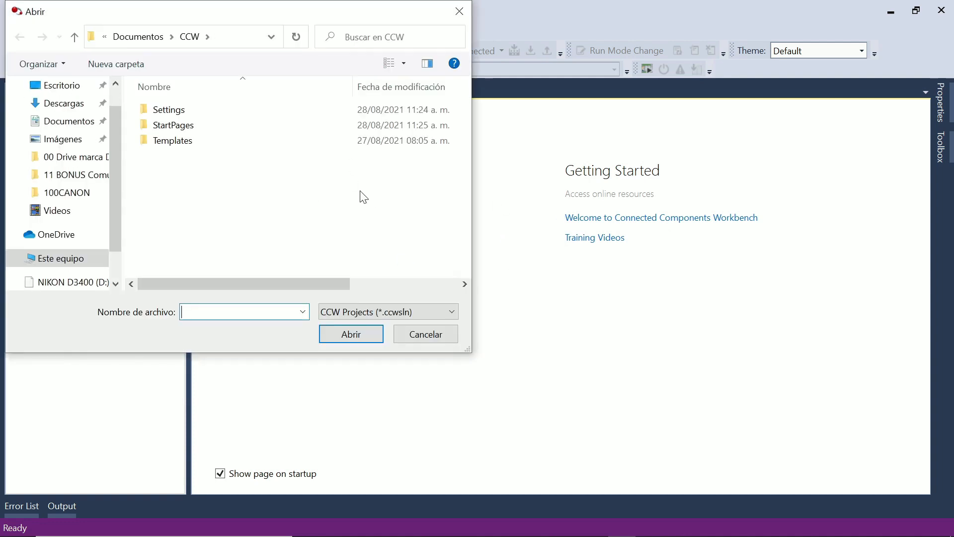
{"action": "left_click", "coordinate": [459, 11]}
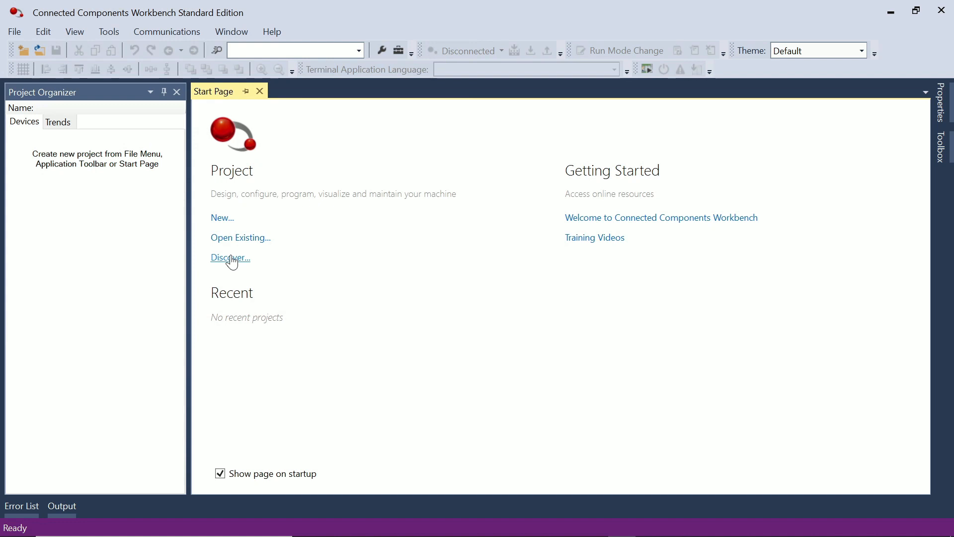
Discover the PowerFlex 525 drive at 192.168.100.2 under the PowerFlex Ethernet driver and connect to it.
{"action": "left_click", "coordinate": [240, 266]}
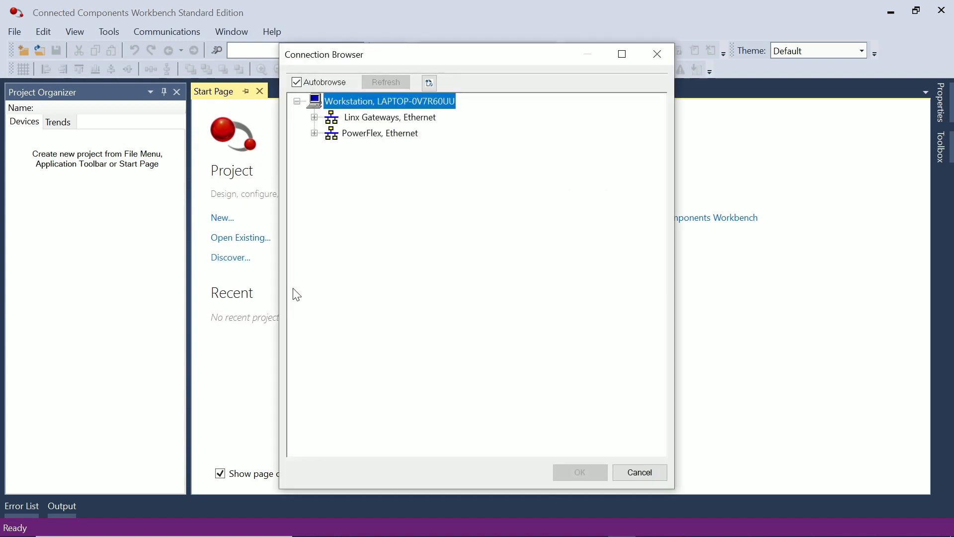
{"action": "left_click", "coordinate": [314, 133]}
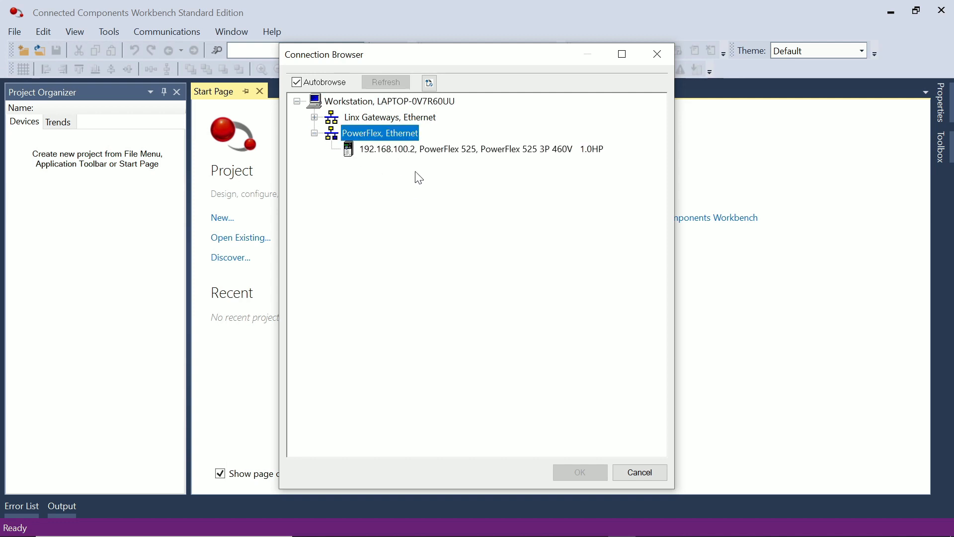
{"action": "left_click", "coordinate": [407, 153]}
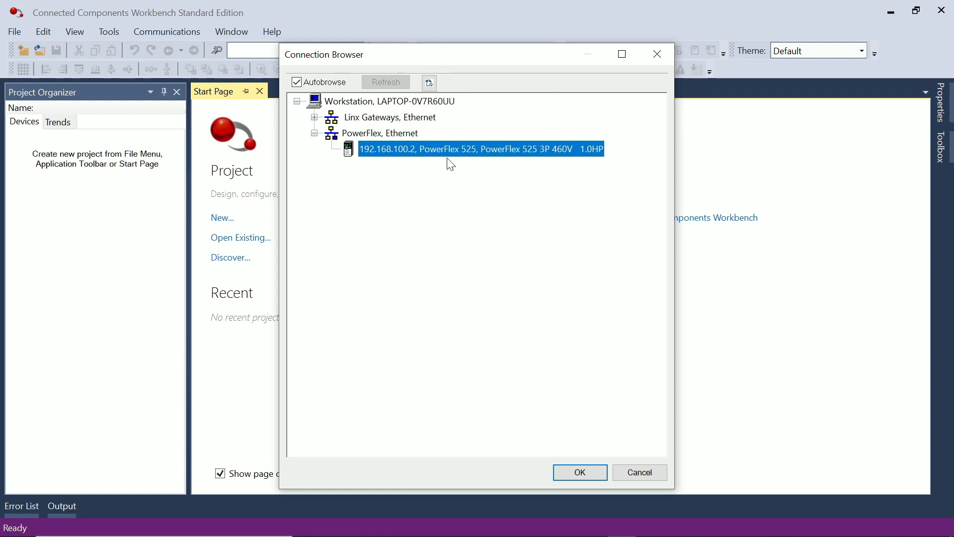
{"action": "left_click", "coordinate": [595, 472]}
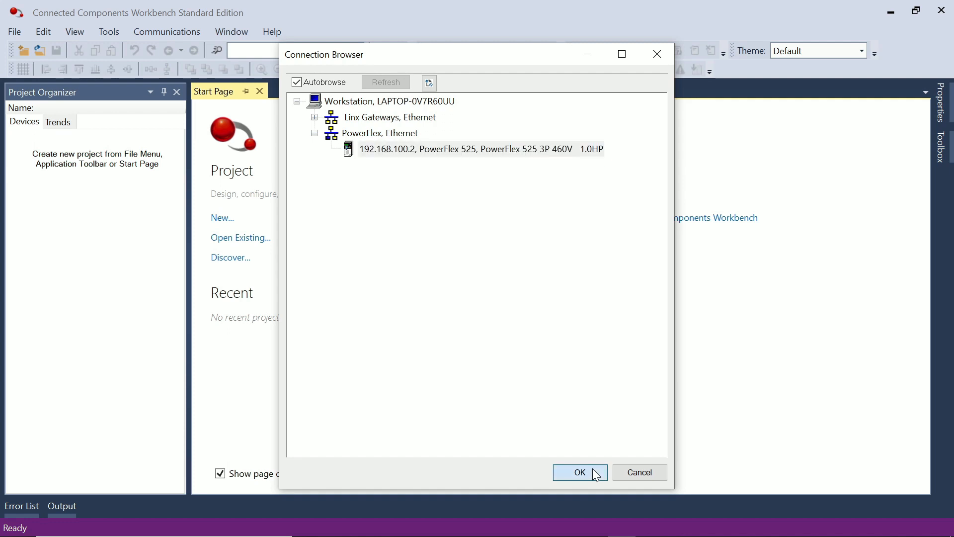
{"action": "left_click_drag", "start_coordinate": [503, 55], "coordinate": [672, 38]}
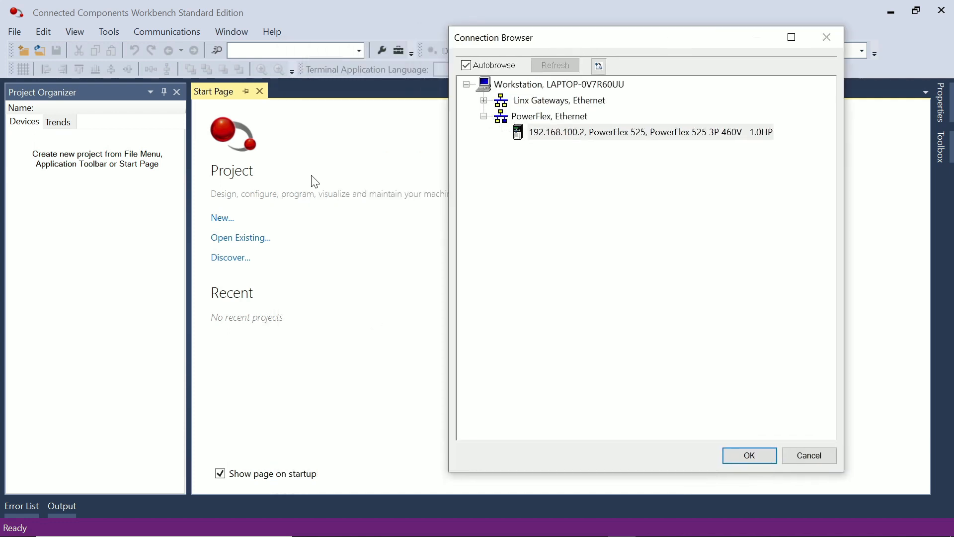
{"action": "left_click_drag", "start_coordinate": [559, 39], "coordinate": [519, 35]}
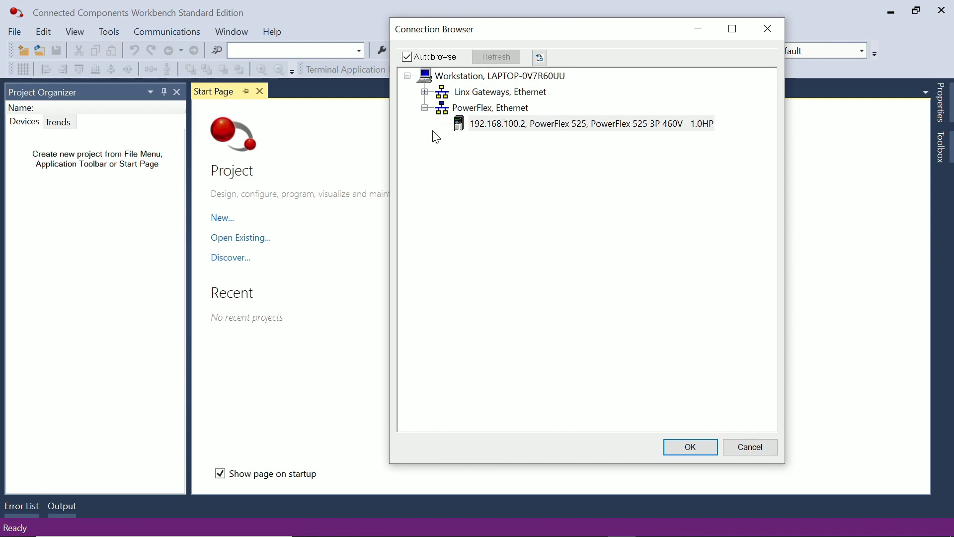
{"action": "left_click", "coordinate": [515, 127]}
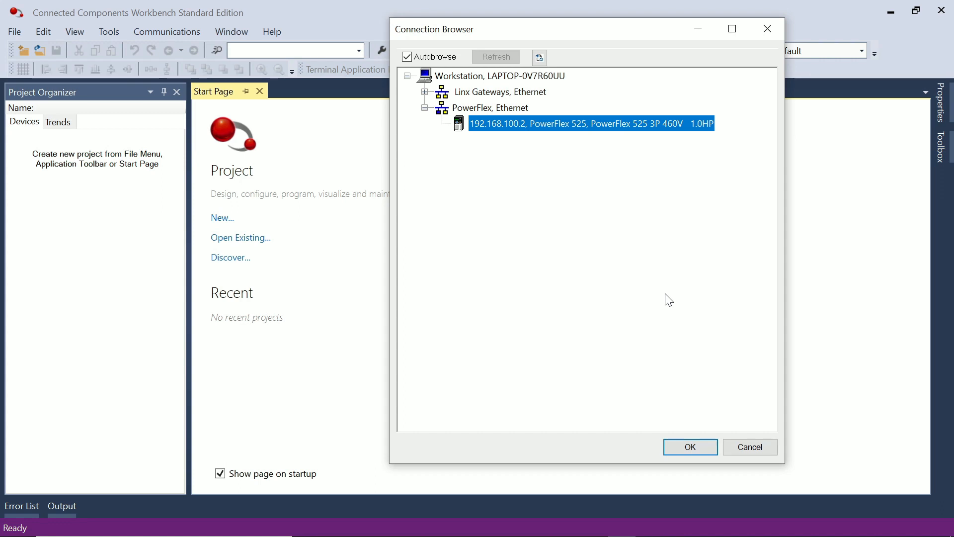
{"action": "left_click", "coordinate": [697, 448]}
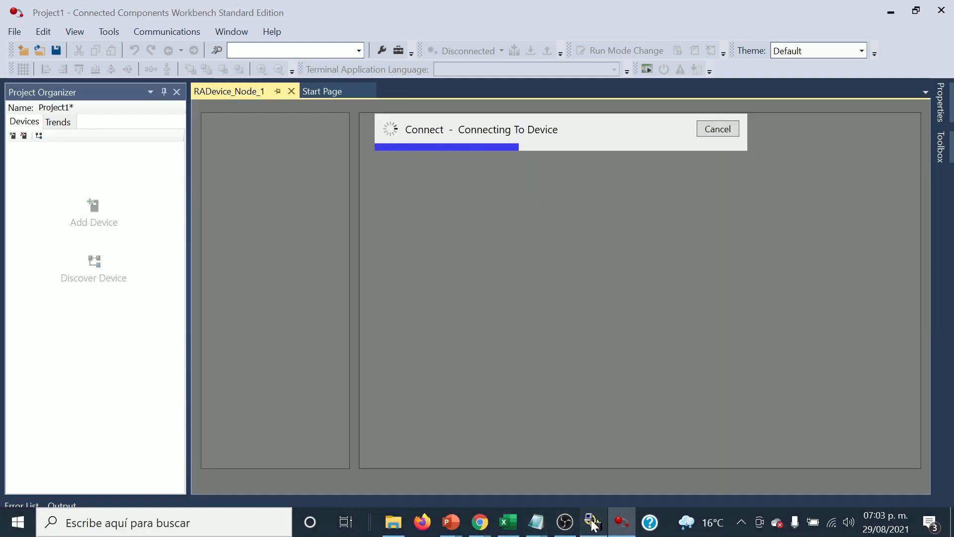
Switch to RSLinx Classic, review the PowerFlex 525's port configuration for its IP address and network mask, and return to Connected Components Workbench.
{"action": "left_click", "coordinate": [593, 522]}
{"action": "right_click", "coordinate": [275, 120]}
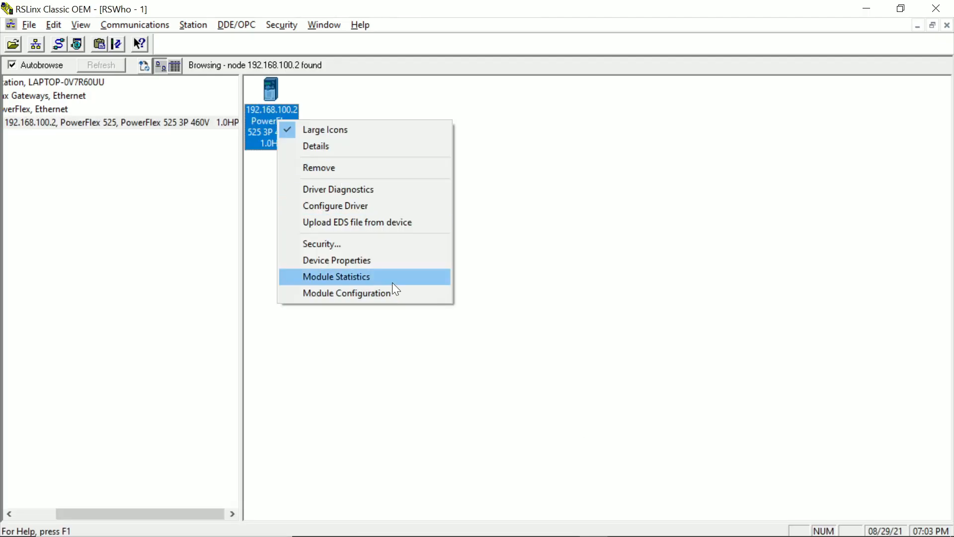
{"action": "left_click", "coordinate": [382, 296]}
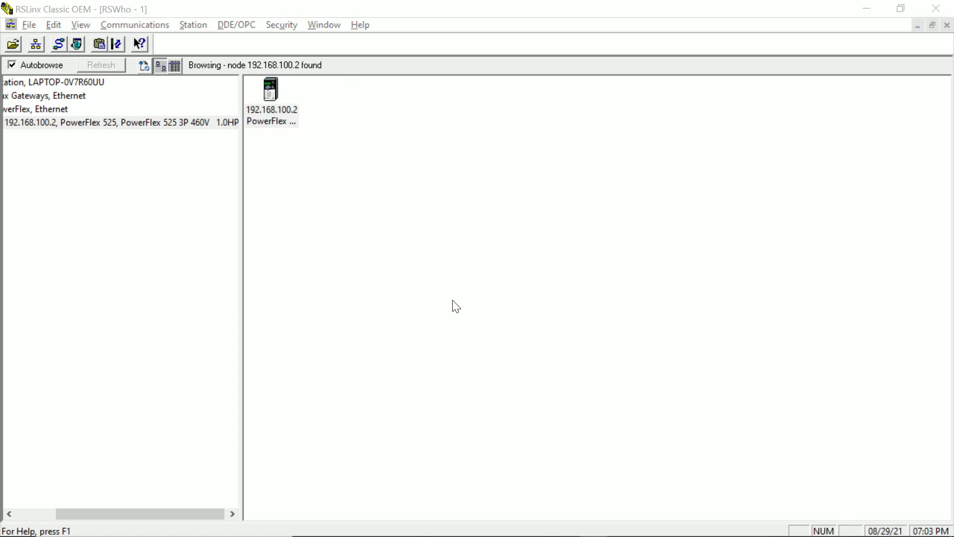
{"action": "left_click", "coordinate": [418, 113]}
{"action": "double_click", "coordinate": [482, 214]}
{"action": "left_click", "coordinate": [482, 214]}
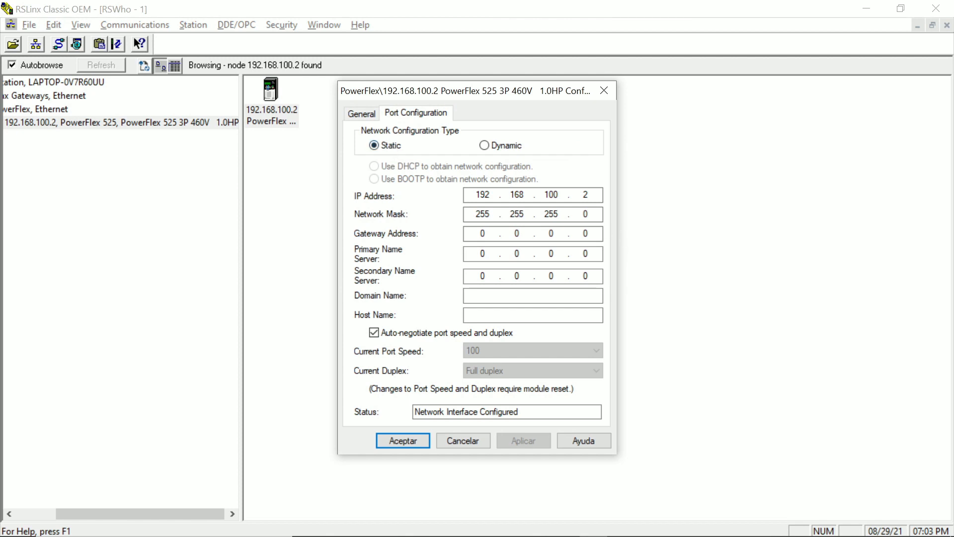
{"action": "double_click", "coordinate": [551, 214]}
{"action": "left_click", "coordinate": [572, 214]}
{"action": "left_click", "coordinate": [597, 94]}
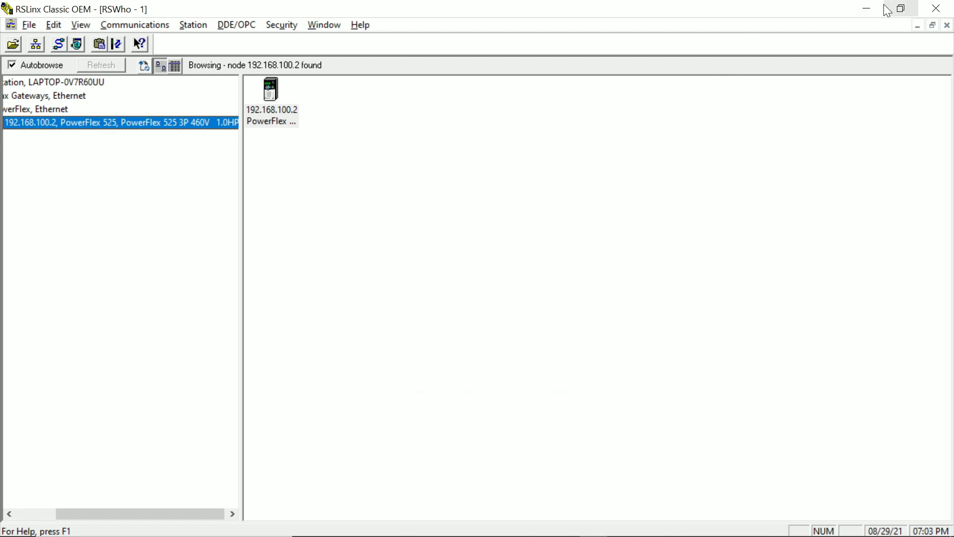
{"action": "left_click", "coordinate": [867, 9]}
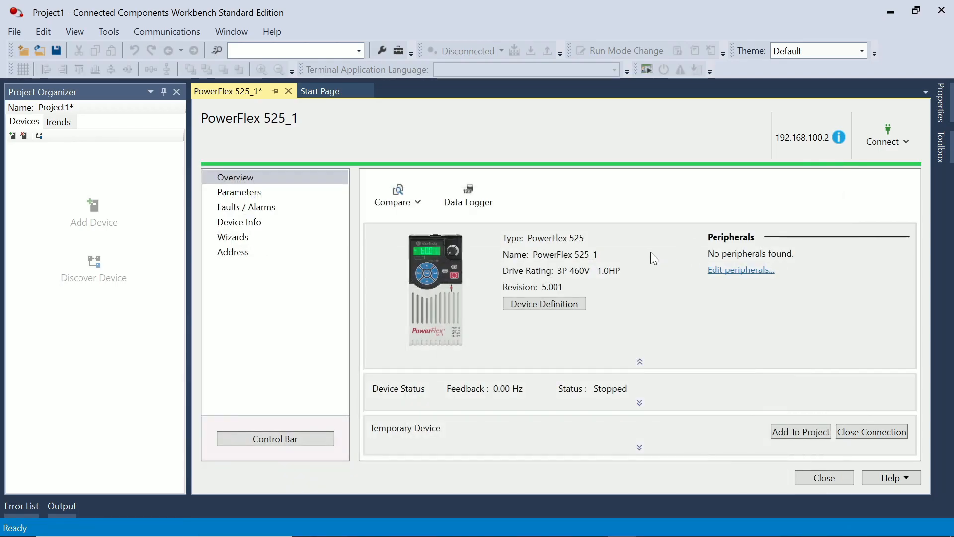
Review the Identity and Peripherals pages of the PowerFlex 525's device definition and return to the drive overview without changes.
{"action": "left_click_drag", "start_coordinate": [187, 357], "coordinate": [152, 357]}
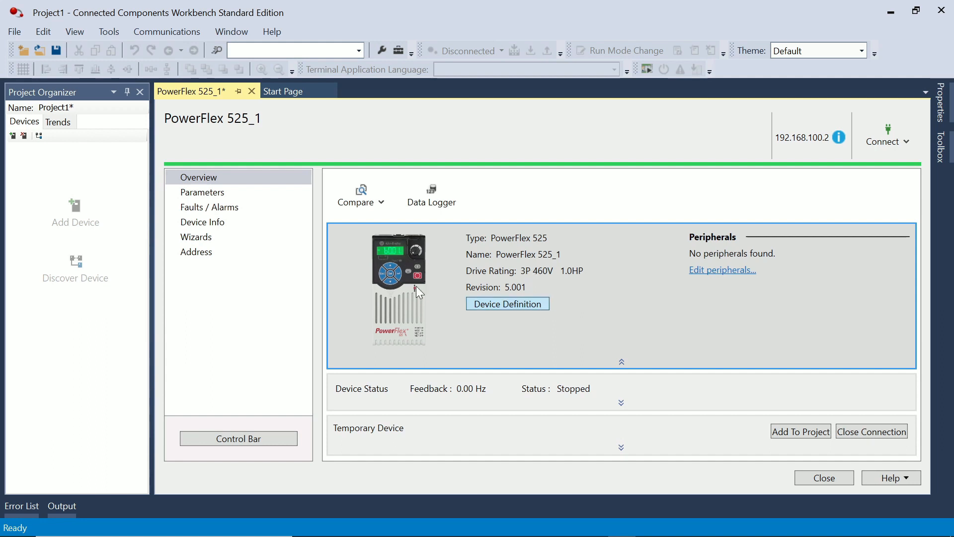
{"action": "left_click", "coordinate": [508, 304]}
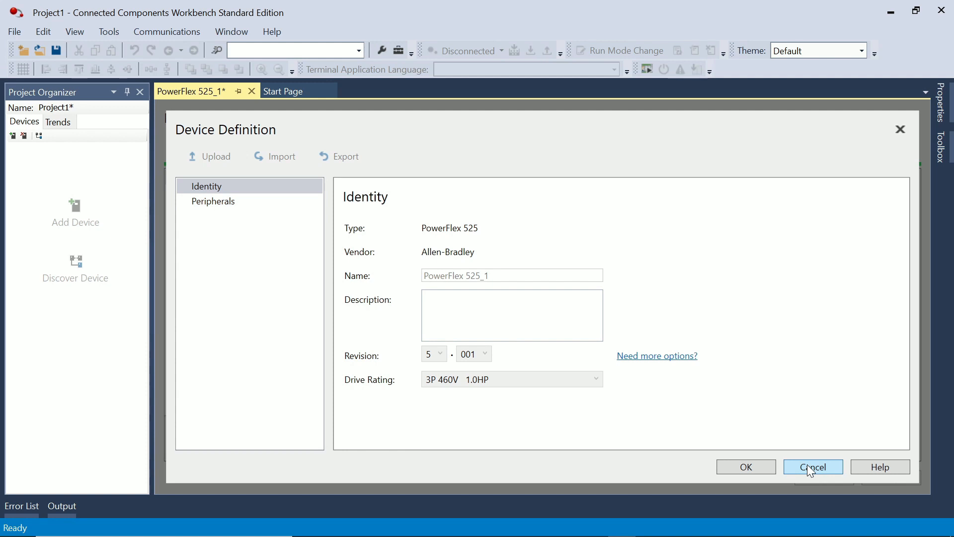
{"action": "left_click", "coordinate": [226, 203]}
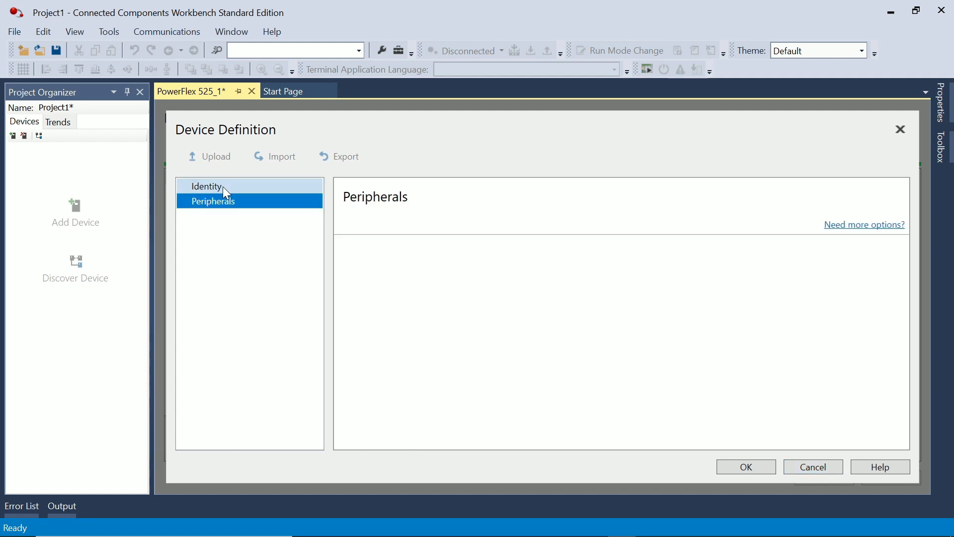
{"action": "left_click", "coordinate": [223, 186]}
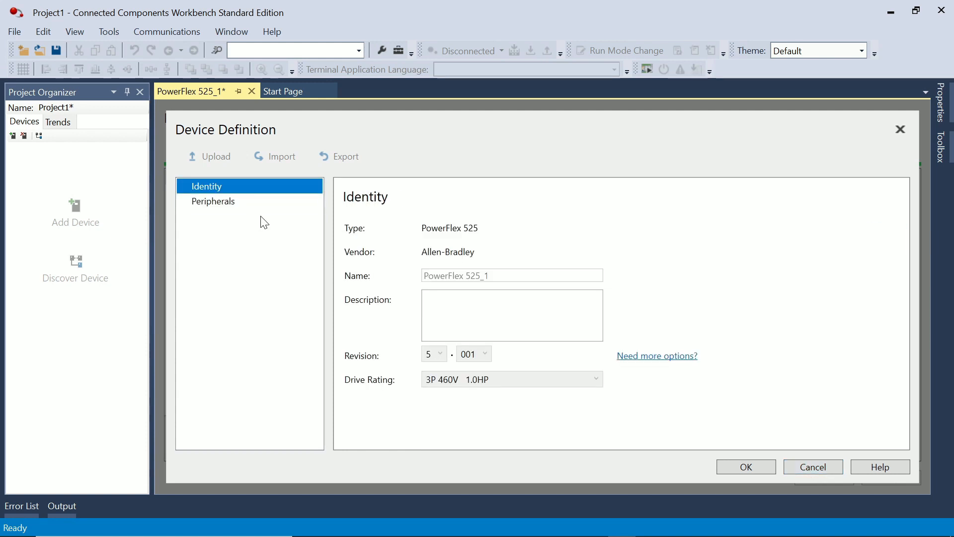
{"action": "left_click", "coordinate": [251, 200]}
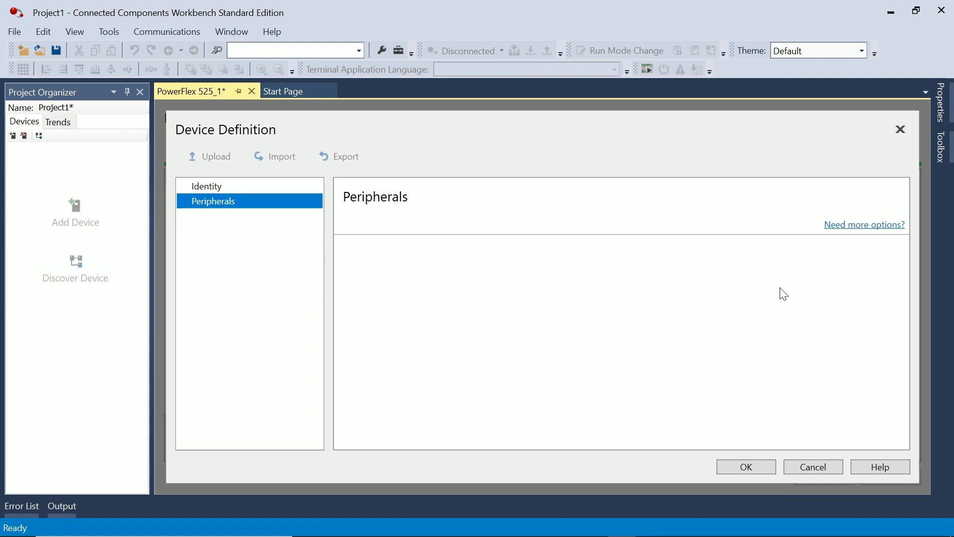
{"action": "left_click", "coordinate": [822, 469]}
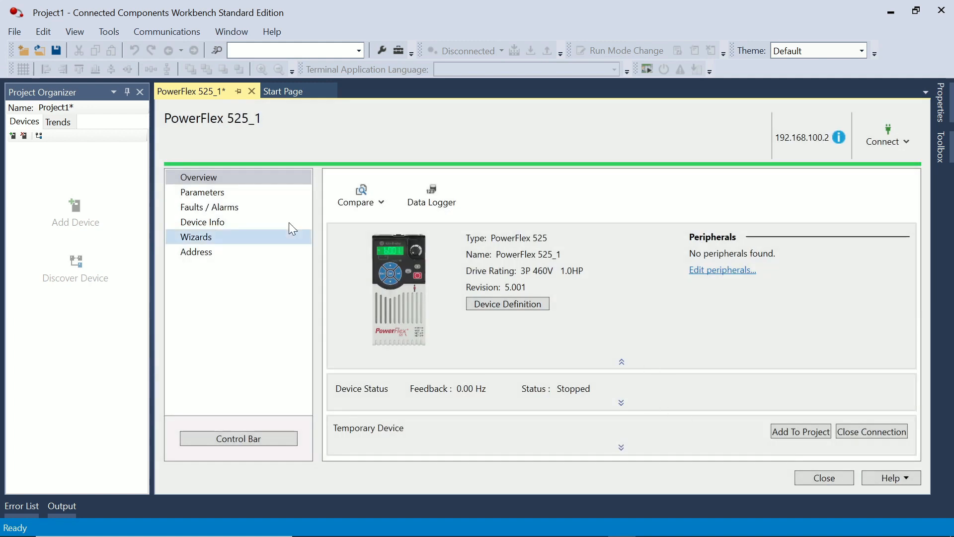
{"action": "left_click", "coordinate": [247, 179]}
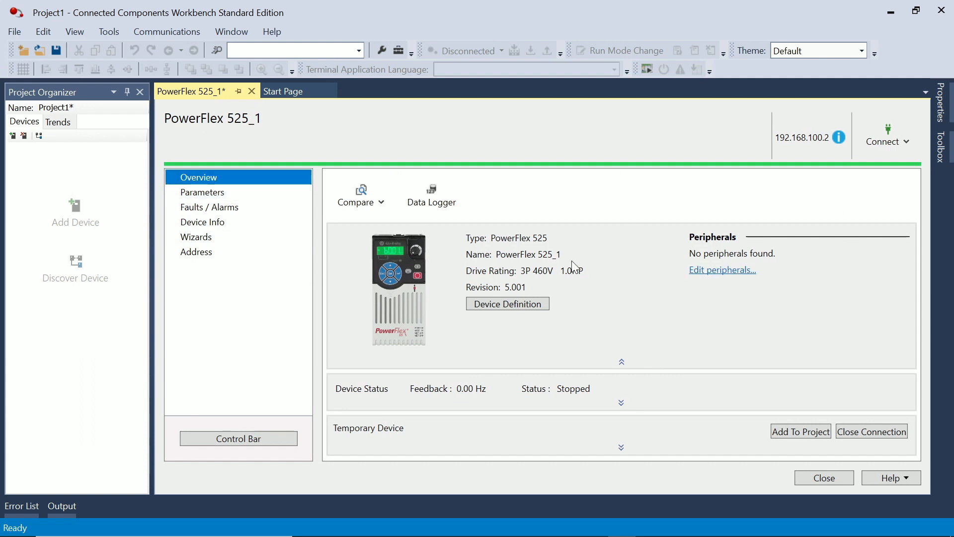
Start the Data Logging Wizard and examine the drive's full parameter list and its parameter groups.
{"action": "left_click", "coordinate": [440, 198]}
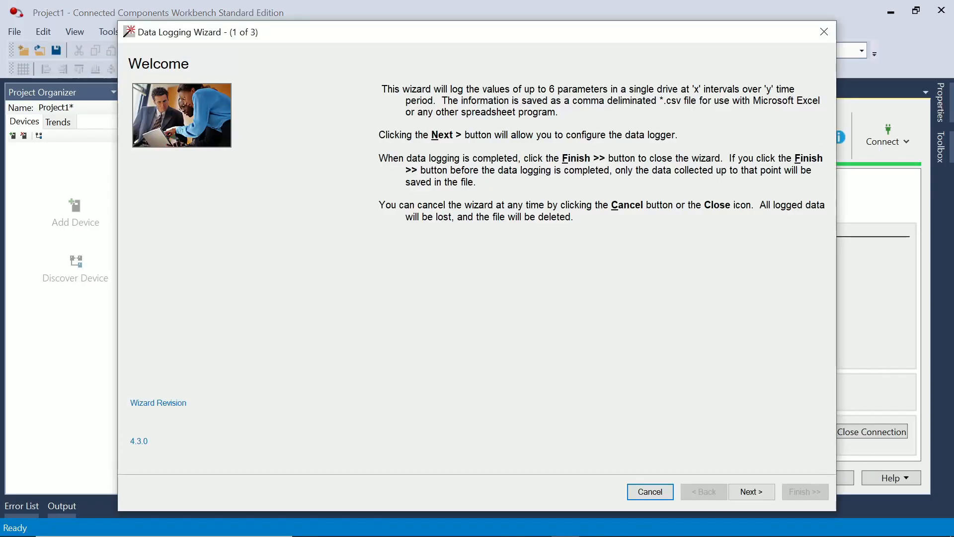
{"action": "left_click", "coordinate": [752, 492]}
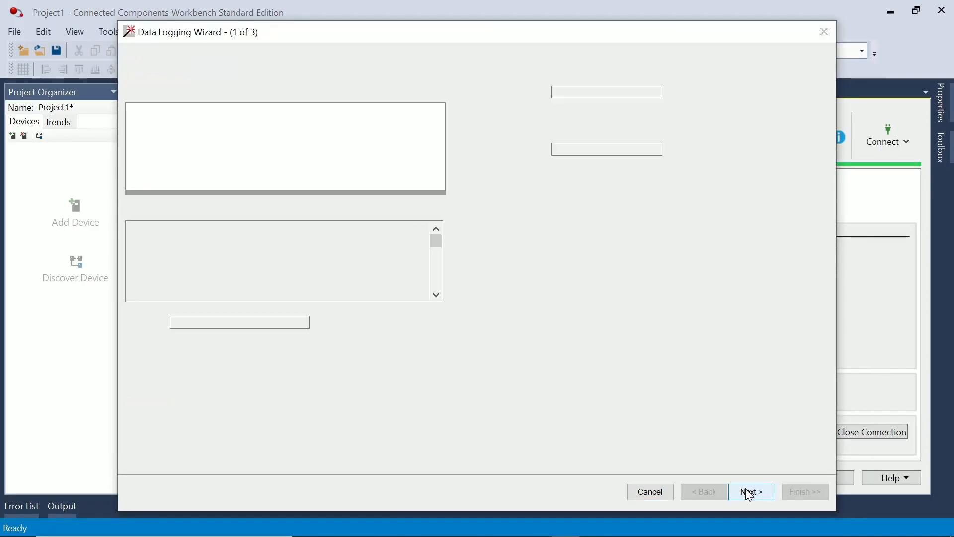
{"action": "scroll", "coordinate": [234, 333], "scroll_direction": "down", "scroll_amount": 4}
{"action": "scroll", "coordinate": [208, 336], "scroll_direction": "up", "scroll_amount": 4}
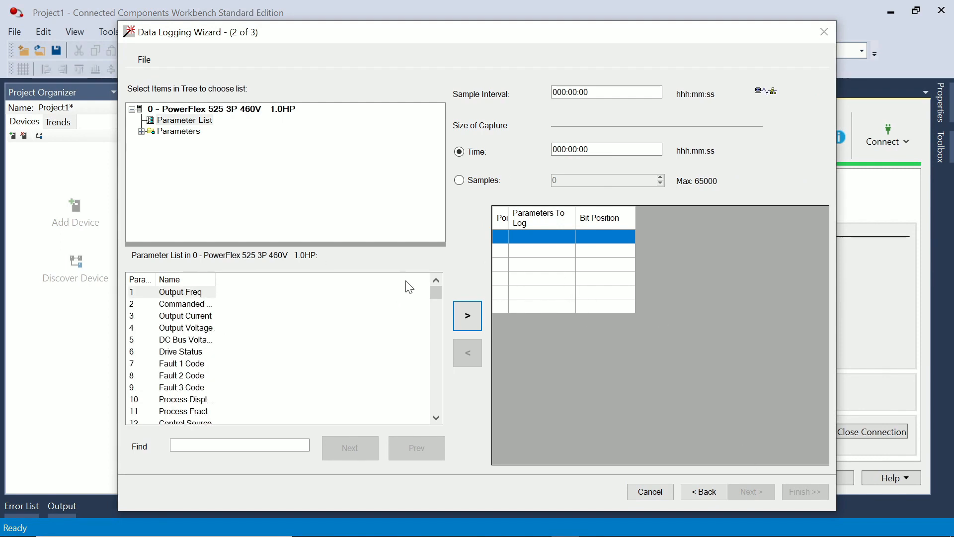
{"action": "scroll", "coordinate": [335, 330], "scroll_direction": "down", "scroll_amount": 11}
{"action": "scroll", "coordinate": [331, 337], "scroll_direction": "up", "scroll_amount": 11}
{"action": "left_click_drag", "start_coordinate": [433, 290], "coordinate": [423, 425]}
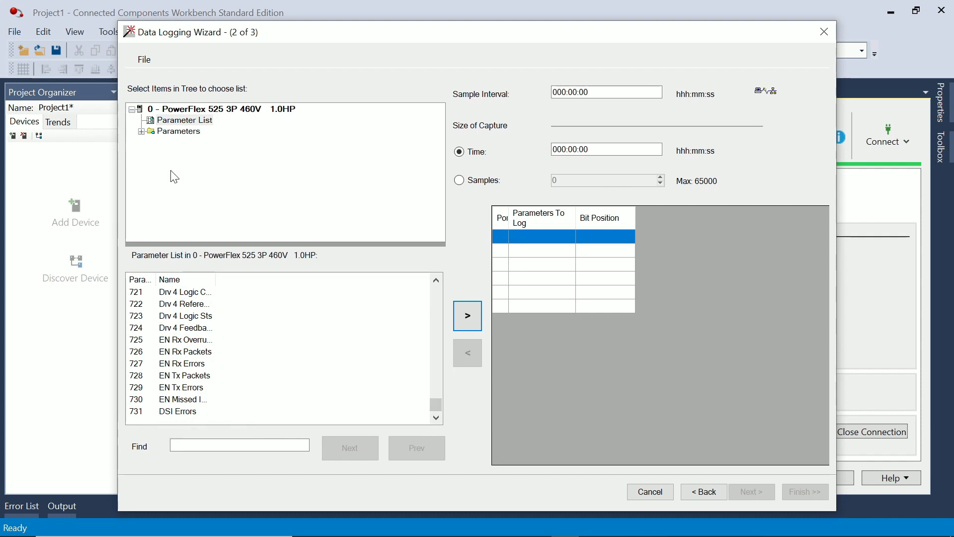
{"action": "left_click", "coordinate": [141, 132]}
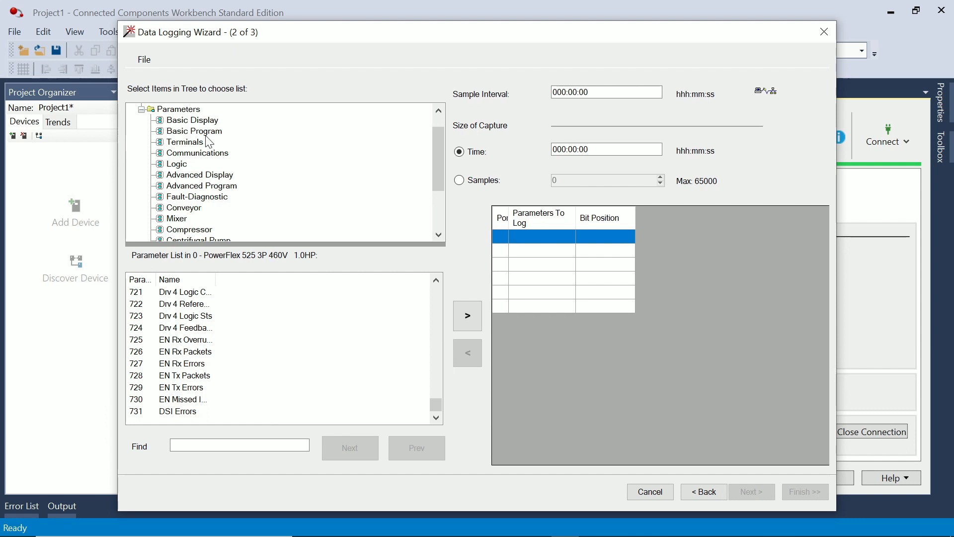
Switch to the PowerFlex 520-Series manual in Chrome and look through the occurrences of "address" for the communication settings.
{"action": "mouse_move", "coordinate": [476, 535]}
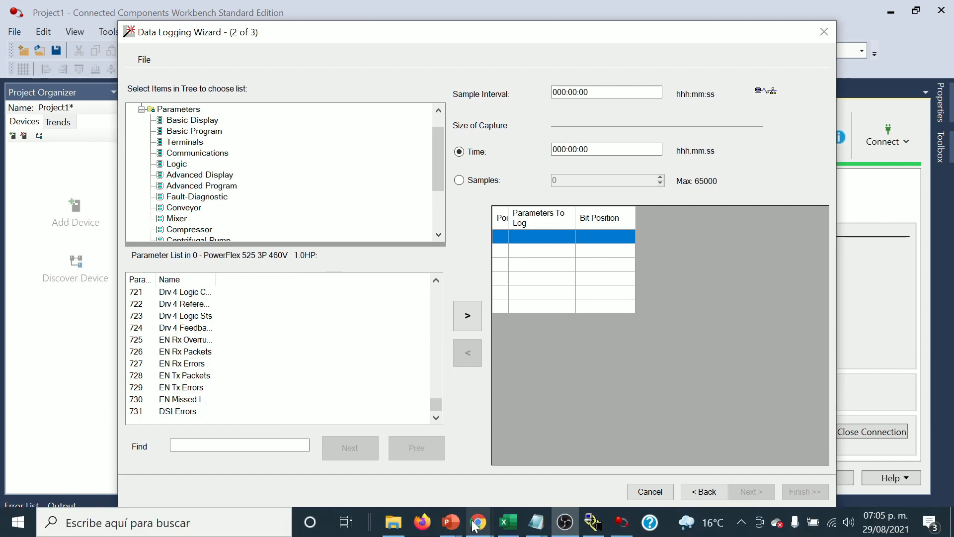
{"action": "left_click", "coordinate": [612, 495]}
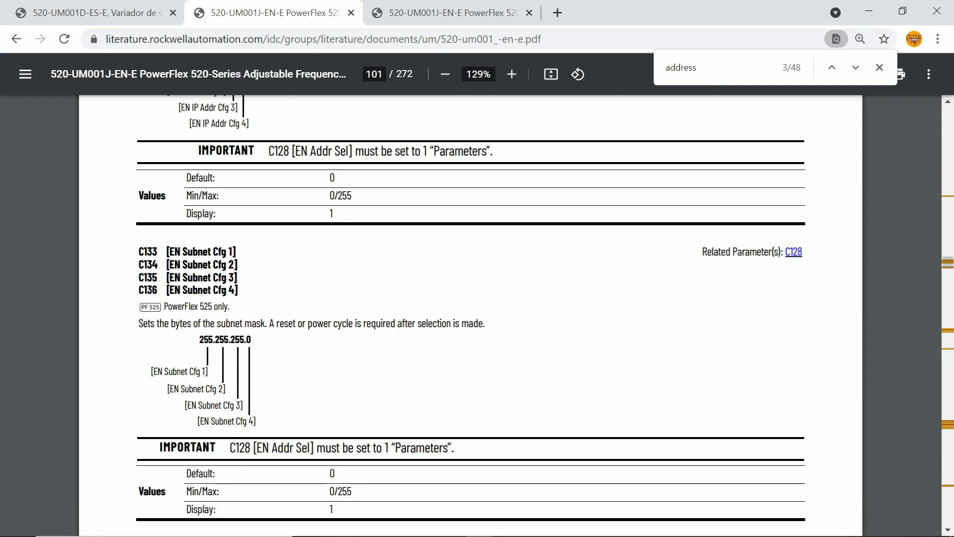
{"action": "key", "text": "Return"}
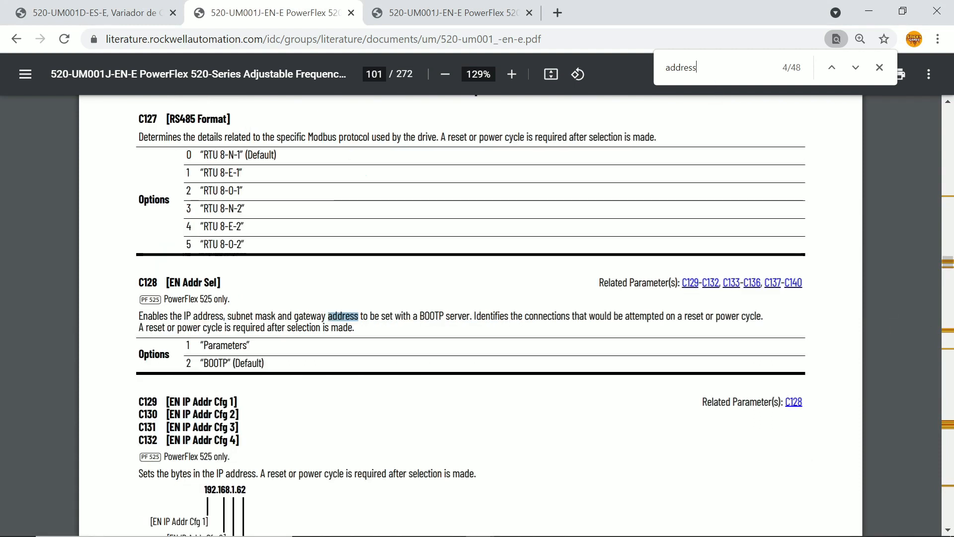
{"action": "left_click", "coordinate": [838, 64]}
{"action": "left_click", "coordinate": [837, 64]}
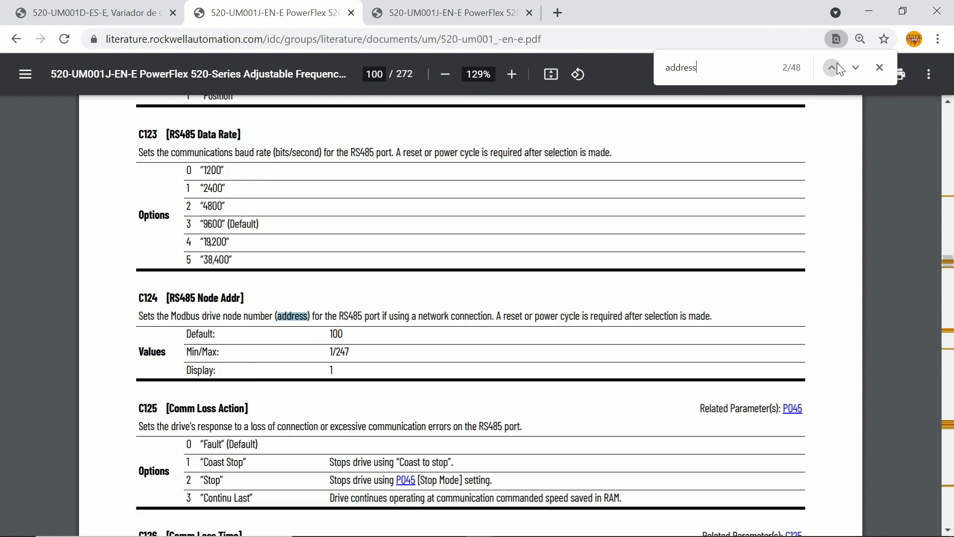
{"action": "left_click", "coordinate": [838, 63]}
{"action": "left_click", "coordinate": [837, 64]}
{"action": "left_click", "coordinate": [838, 65]}
{"action": "left_click", "coordinate": [838, 65]}
{"action": "left_click", "coordinate": [838, 65]}
{"action": "left_click", "coordinate": [838, 65]}
{"action": "left_click", "coordinate": [838, 65]}
{"action": "key", "text": "Return"}
{"action": "key", "text": "Return"}
{"action": "key", "text": "Return"}
{"action": "key", "text": "Return"}
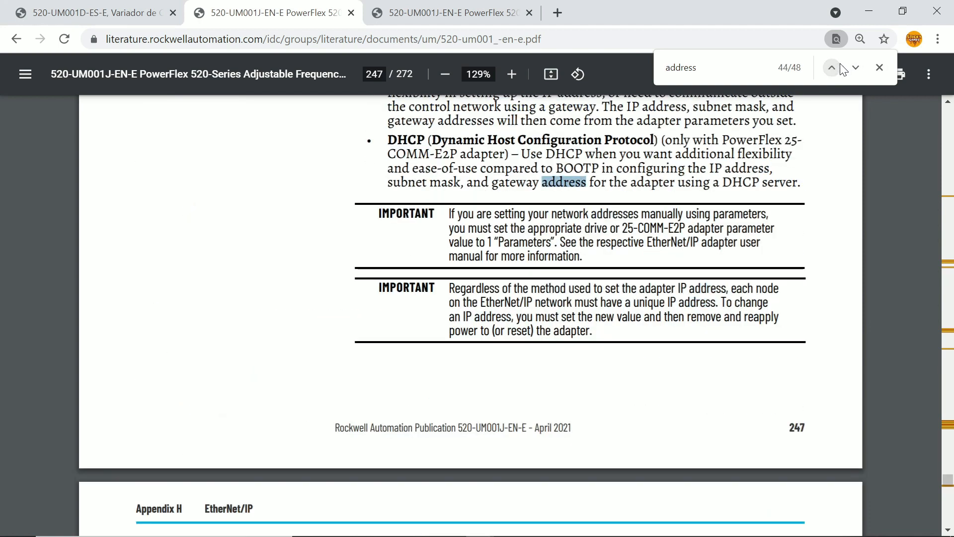
{"action": "key", "text": "Return"}
{"action": "key", "text": "Return"}
{"action": "key", "text": "Return"}
{"action": "key", "text": "Return"}
{"action": "key", "text": "Return"}
{"action": "key", "text": "Return"}
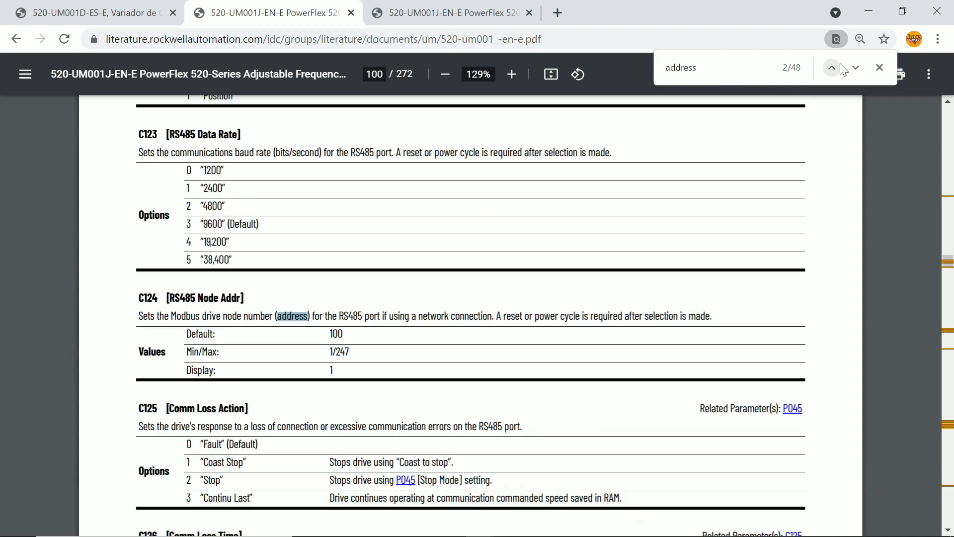
{"action": "key", "text": "Return"}
{"action": "key", "text": "Return"}
{"action": "key", "text": "Return"}
{"action": "key", "text": "Return"}
{"action": "key", "text": "Return"}
{"action": "key", "text": "Return"}
{"action": "key", "text": "Return"}
{"action": "key", "text": "Return"}
{"action": "key", "text": "Return"}
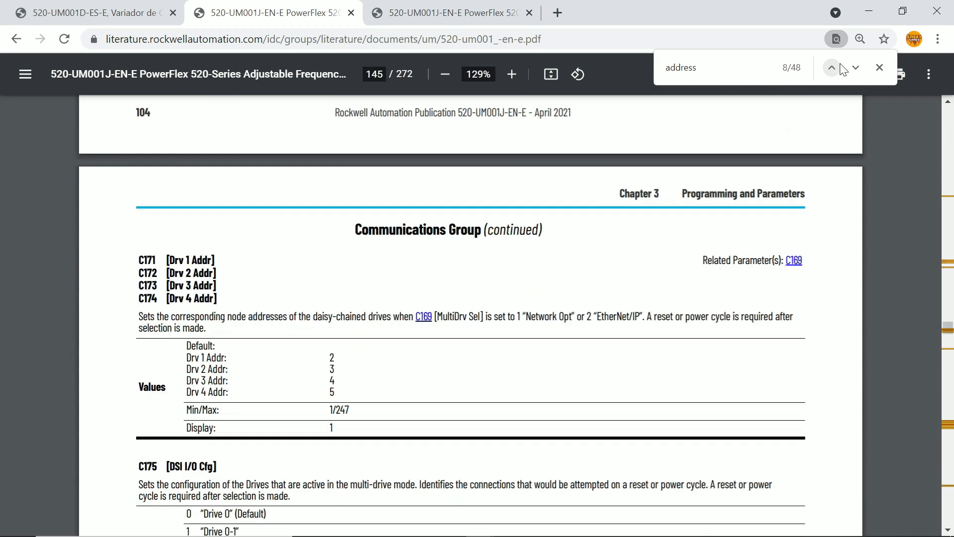
{"action": "key", "text": "Return"}
{"action": "key", "text": "Return"}
{"action": "key", "text": "Return"}
{"action": "key", "text": "Return"}
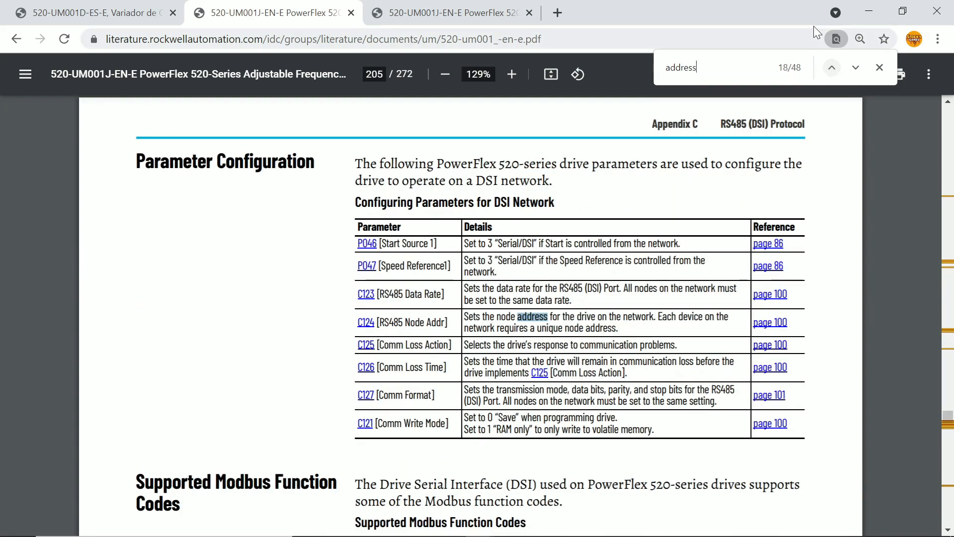
{"action": "scroll", "coordinate": [547, 288], "scroll_direction": "down", "scroll_amount": 20}
{"action": "scroll", "coordinate": [546, 288], "scroll_direction": "down", "scroll_amount": 20}
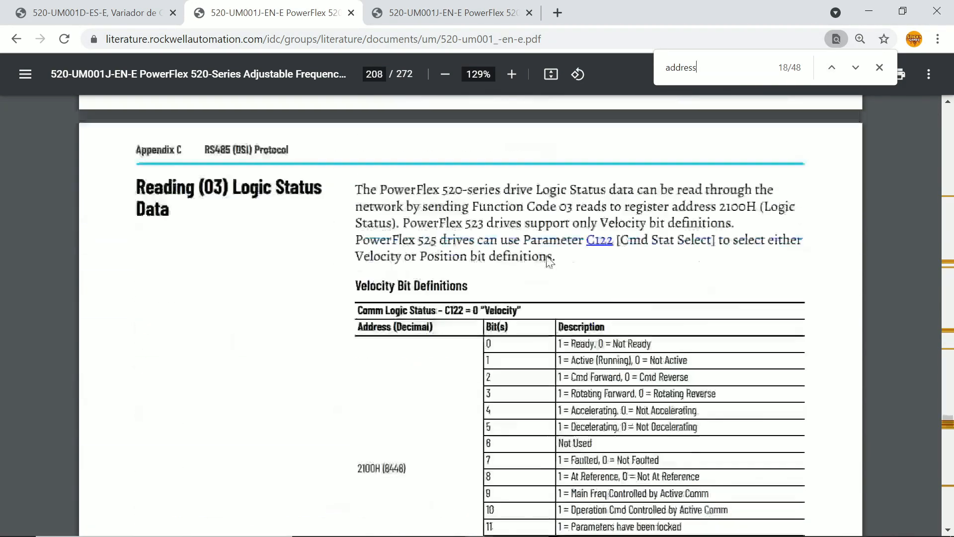
{"action": "scroll", "coordinate": [949, 373], "scroll_direction": "down", "scroll_amount": 5}
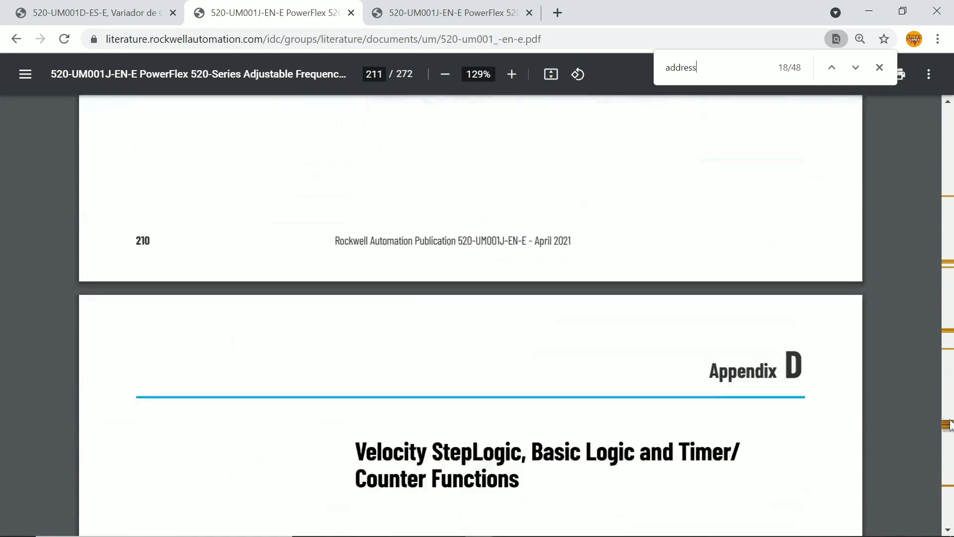
Close the manual's text search and open the Parameter Groups section from the table of contents to examine the Basic Display group.
{"action": "left_click_drag", "start_coordinate": [949, 426], "coordinate": [950, 495]}
{"action": "left_click_drag", "start_coordinate": [940, 451], "coordinate": [944, 107]}
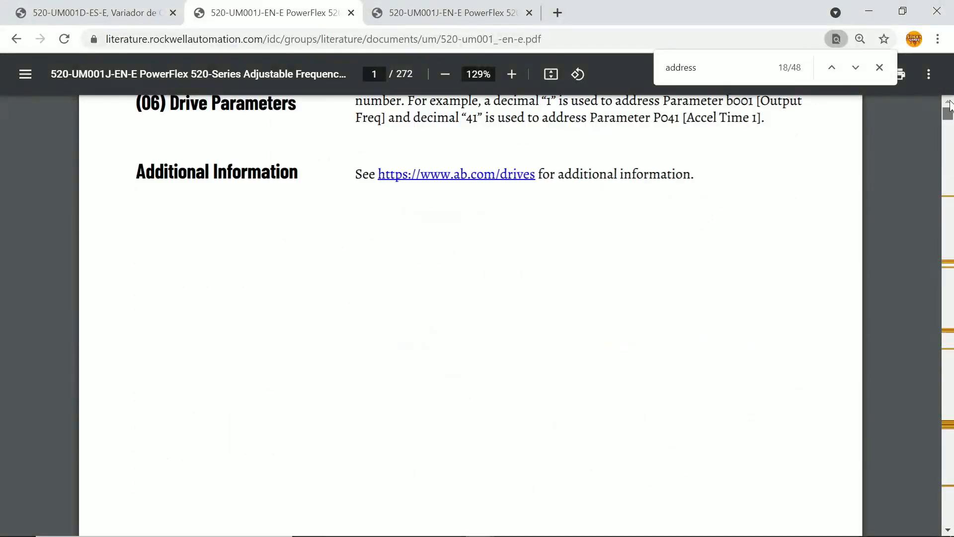
{"action": "left_click", "coordinate": [879, 68]}
{"action": "scroll", "coordinate": [724, 231], "scroll_direction": "down", "scroll_amount": 13}
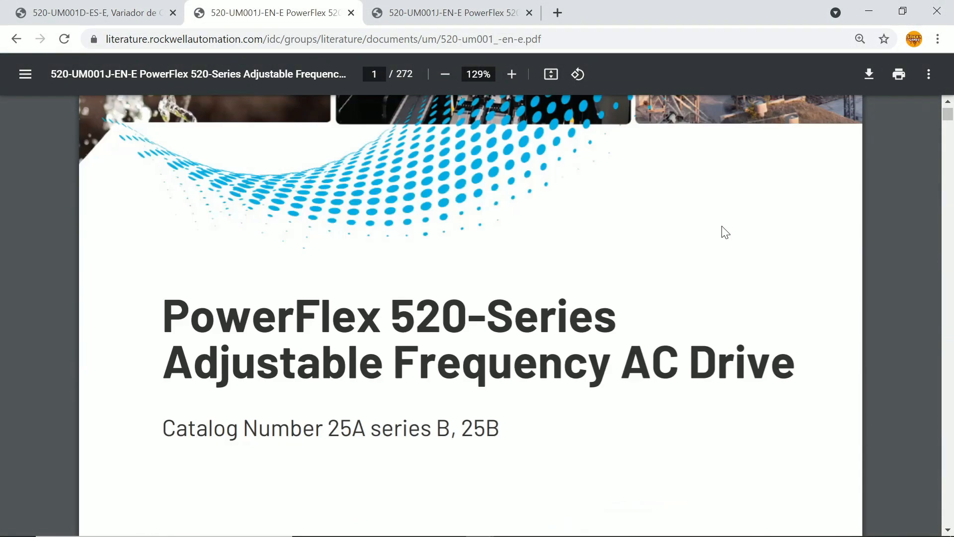
{"action": "scroll", "coordinate": [730, 249], "scroll_direction": "down", "scroll_amount": 20}
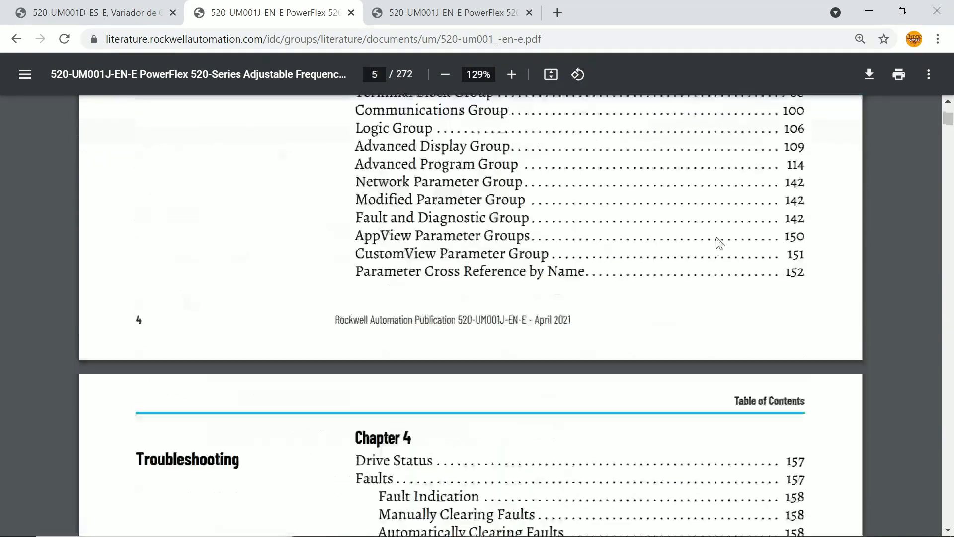
{"action": "scroll", "coordinate": [670, 320], "scroll_direction": "up", "scroll_amount": 1}
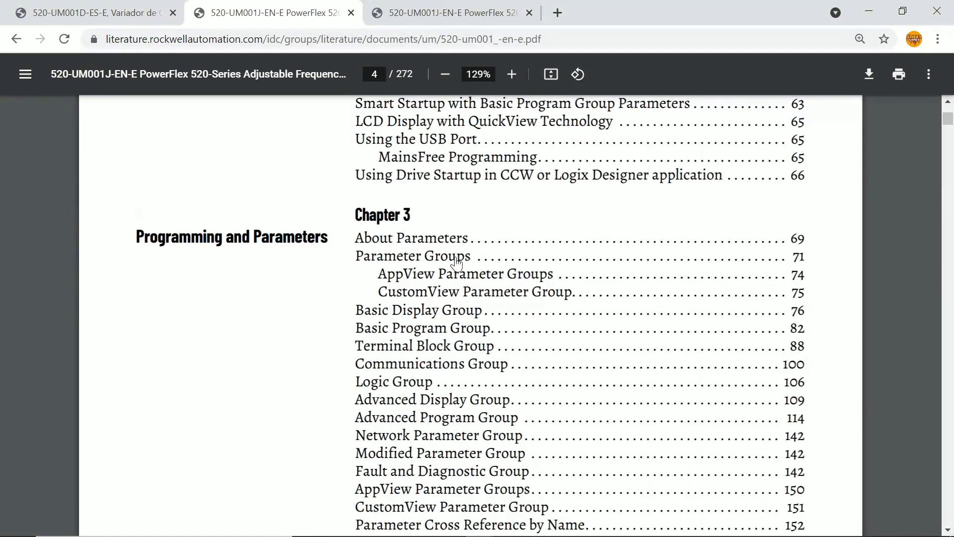
{"action": "left_click", "coordinate": [447, 198]}
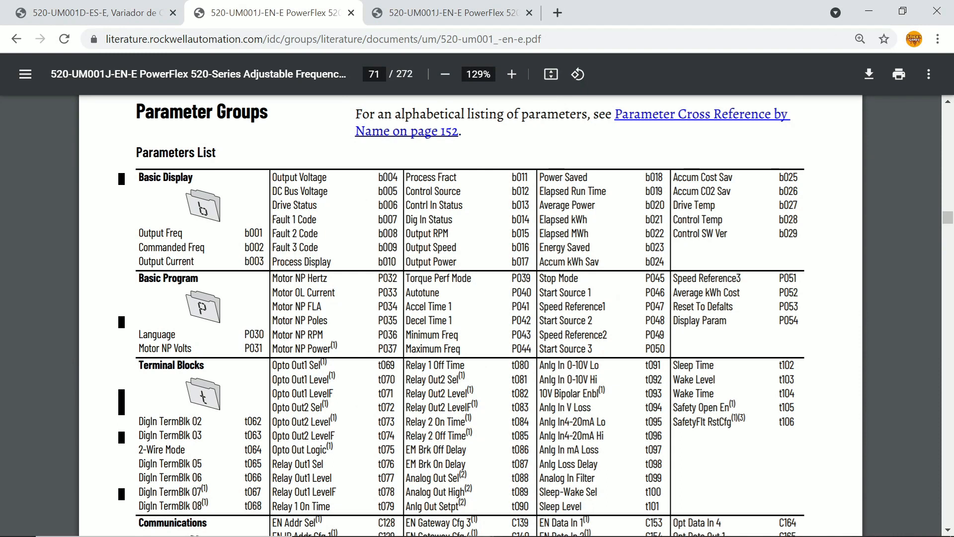
{"action": "left_click_drag", "start_coordinate": [138, 177], "coordinate": [194, 178]}
{"action": "left_click", "coordinate": [213, 175]}
Return to Connected Components Workbench, list the Basic Display parameters in the Data Logging Wizard and widen the Name column.
{"action": "key", "text": "alt+Tab"}
{"action": "left_click", "coordinate": [202, 121]}
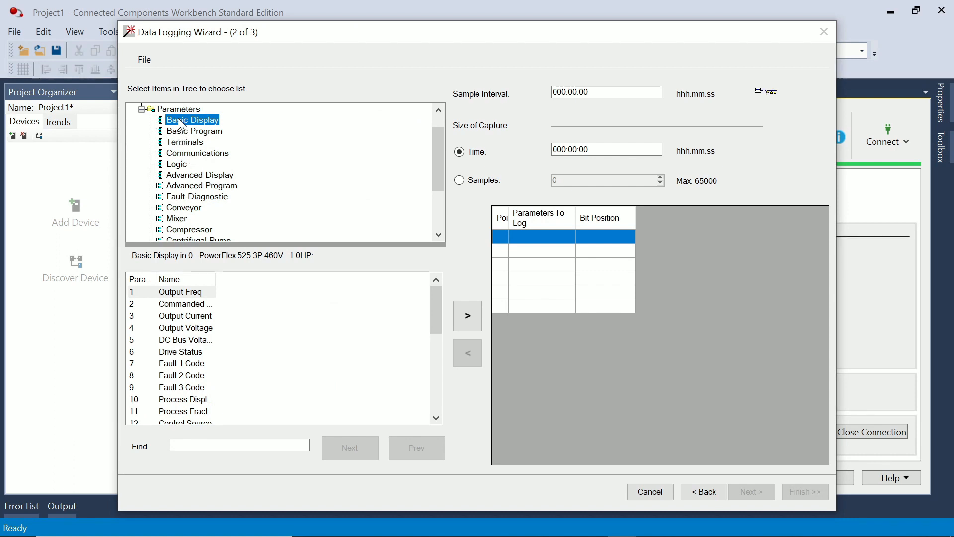
{"action": "scroll", "coordinate": [223, 339], "scroll_direction": "down", "scroll_amount": 6}
{"action": "scroll", "coordinate": [219, 334], "scroll_direction": "up", "scroll_amount": 6}
{"action": "scroll", "coordinate": [282, 361], "scroll_direction": "down", "scroll_amount": 4}
{"action": "scroll", "coordinate": [282, 362], "scroll_direction": "down", "scroll_amount": 2}
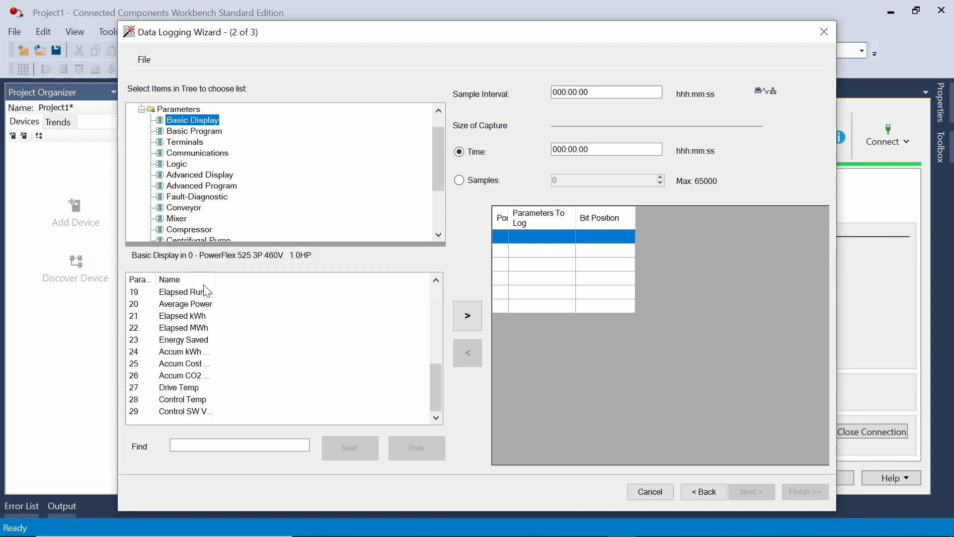
{"action": "left_click_drag", "start_coordinate": [271, 292], "coordinate": [308, 292]}
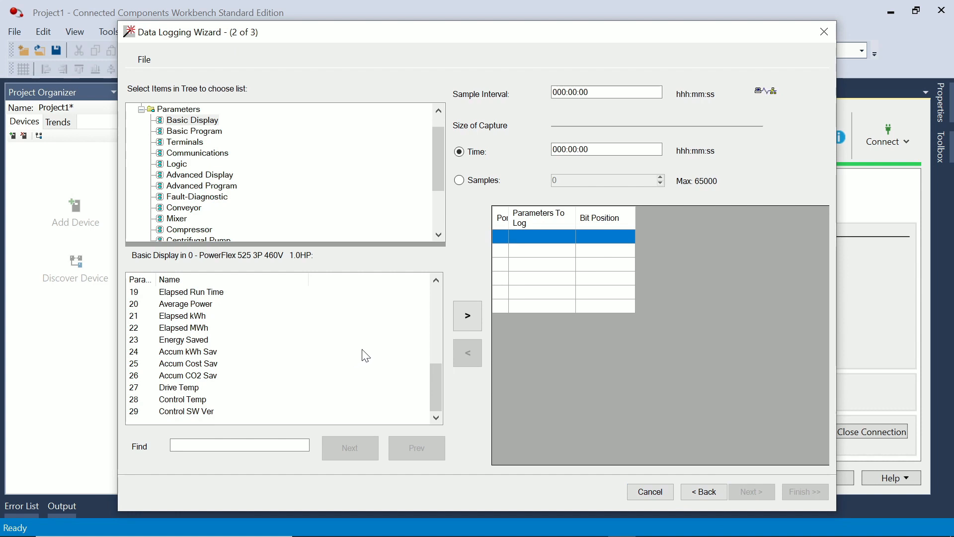
Close the Data Logging Wizard without adding any parameters and open the drive's Parameters page.
{"action": "left_click_drag", "start_coordinate": [439, 154], "coordinate": [441, 130]}
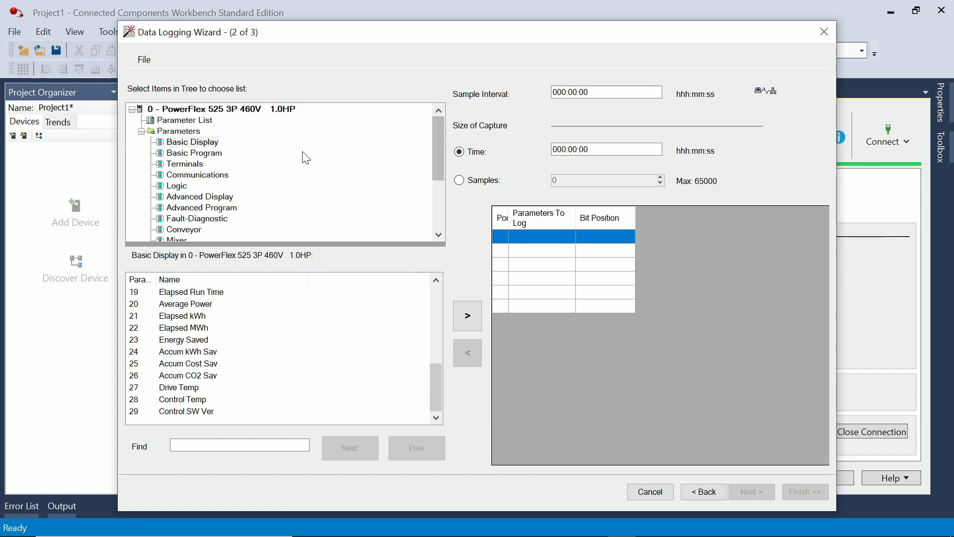
{"action": "left_click", "coordinate": [824, 32]}
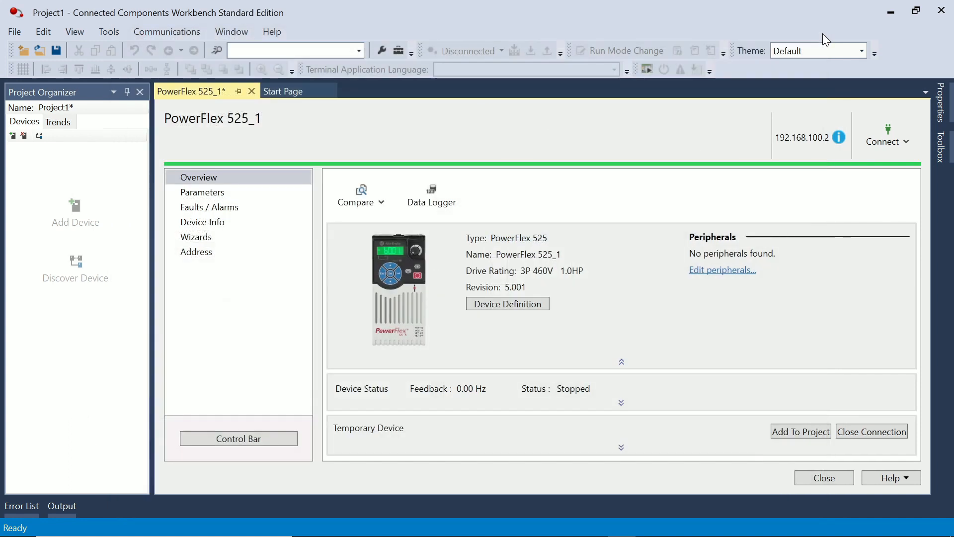
{"action": "left_click", "coordinate": [207, 194]}
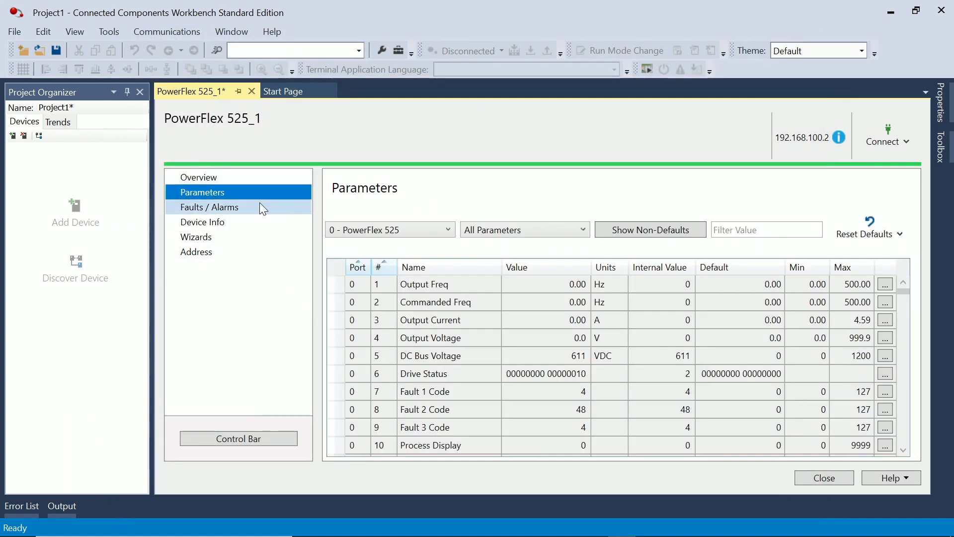
{"action": "left_click", "coordinate": [228, 178]}
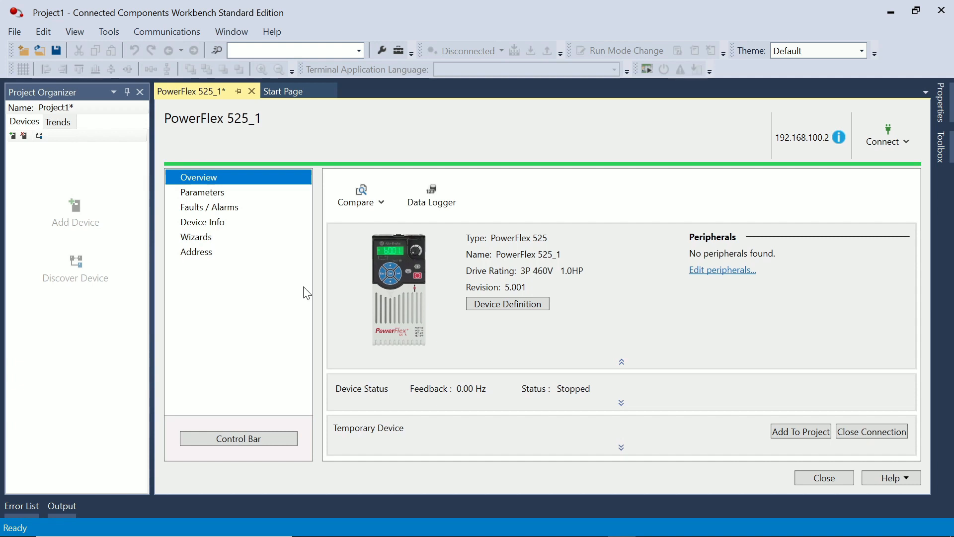
{"action": "left_click", "coordinate": [237, 195]}
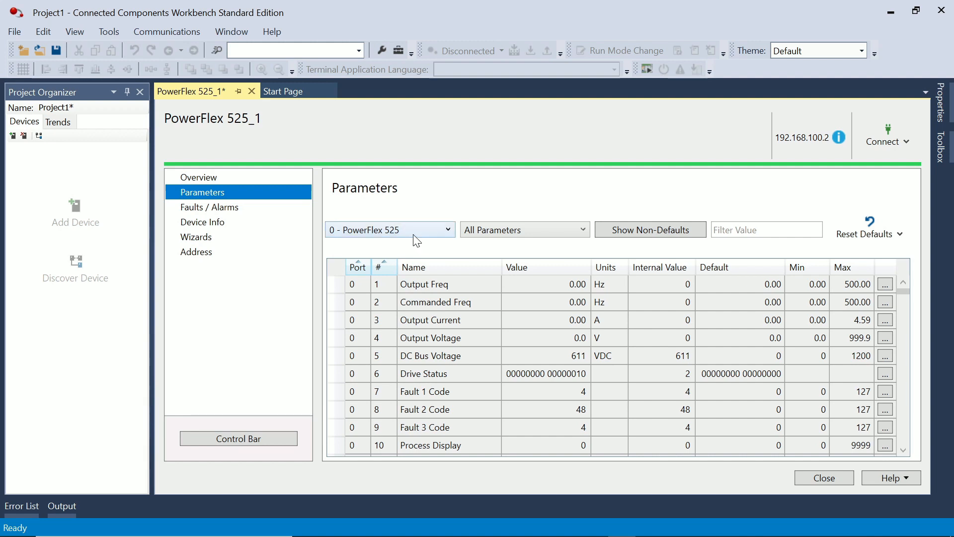
Expand the available parameter groups in the group filter and compare them with the Parameters List in the Chrome manual.
{"action": "left_click", "coordinate": [491, 230]}
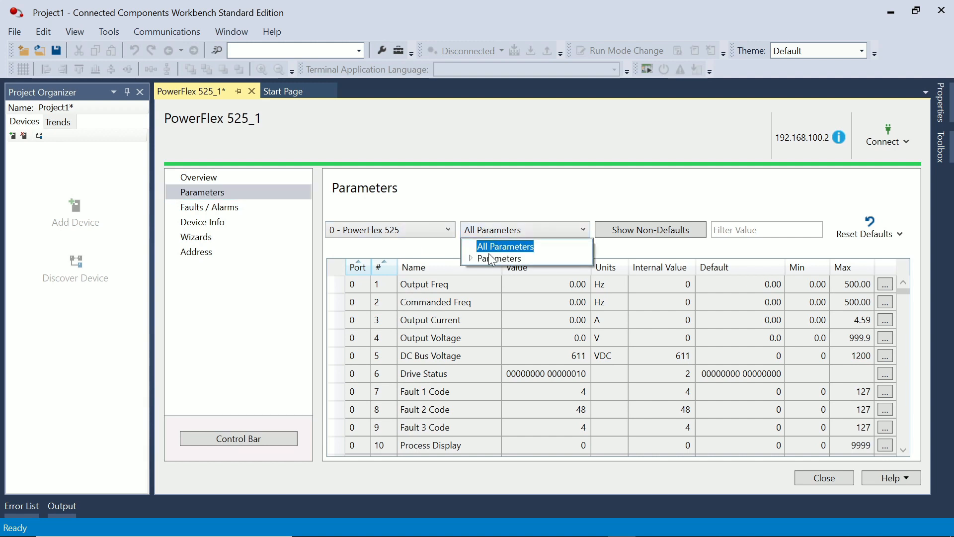
{"action": "left_click", "coordinate": [471, 258]}
{"action": "scroll", "coordinate": [526, 288], "scroll_direction": "down", "scroll_amount": 2}
{"action": "scroll", "coordinate": [526, 288], "scroll_direction": "up", "scroll_amount": 2}
{"action": "scroll", "coordinate": [527, 285], "scroll_direction": "down", "scroll_amount": 3}
{"action": "scroll", "coordinate": [530, 281], "scroll_direction": "up", "scroll_amount": 3}
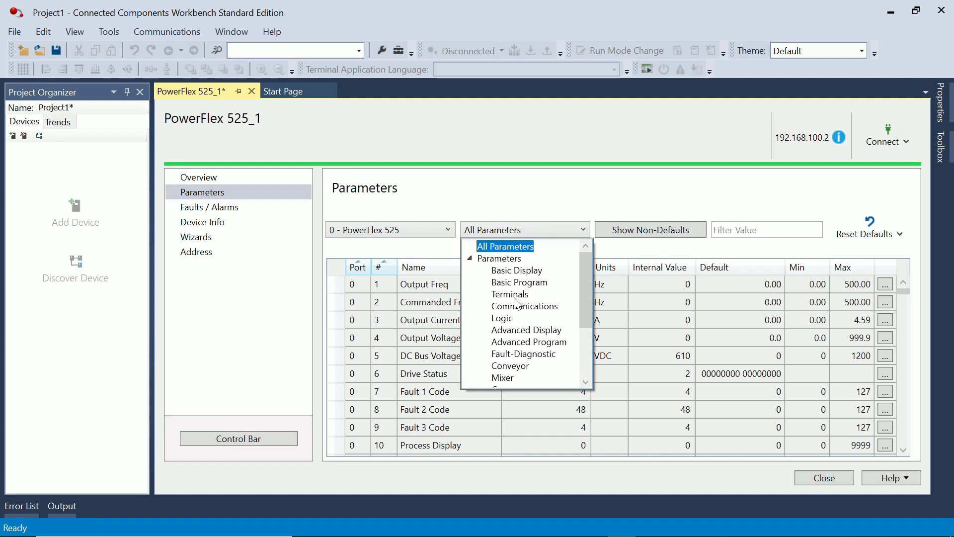
{"action": "key", "text": "alt+Tab"}
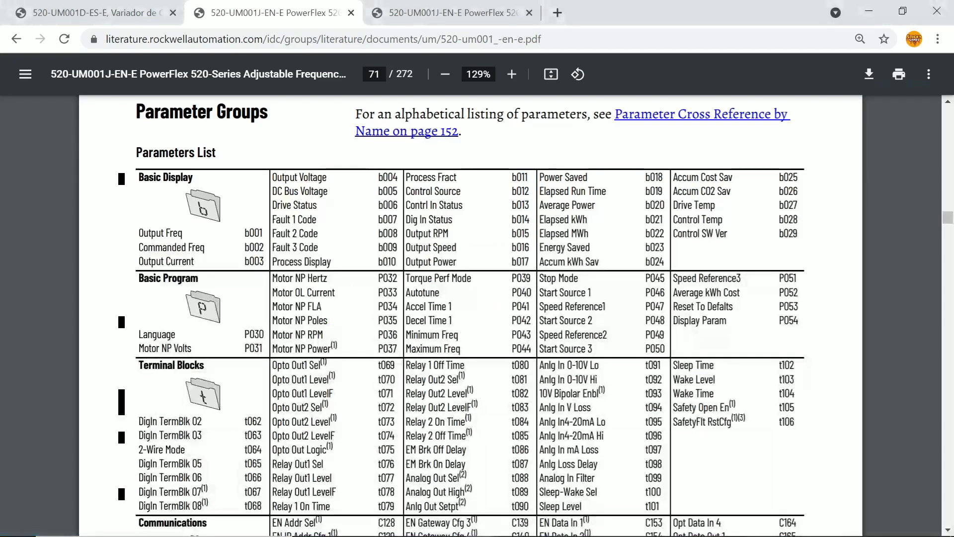
{"action": "scroll", "coordinate": [258, 244], "scroll_direction": "down", "scroll_amount": 2}
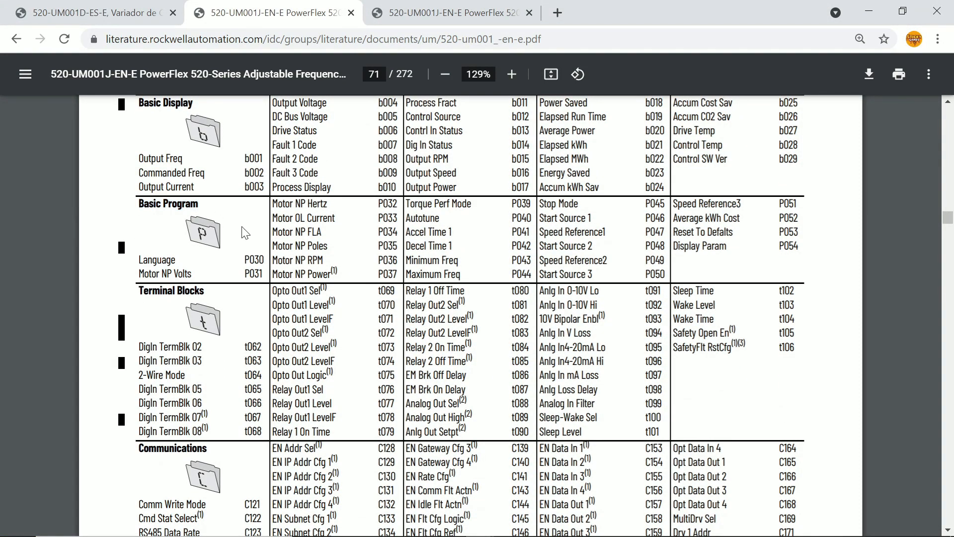
{"action": "key", "text": "alt+Tab"}
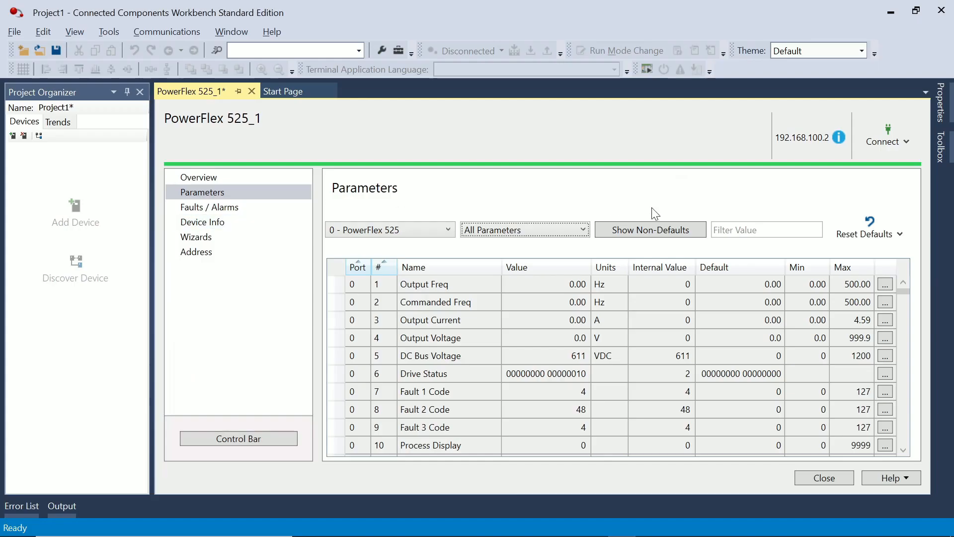
Filter the parameters to the Basic Program group and examine the motor nameplate, start source and speed reference settings.
{"action": "left_click", "coordinate": [572, 229]}
{"action": "left_click", "coordinate": [536, 282]}
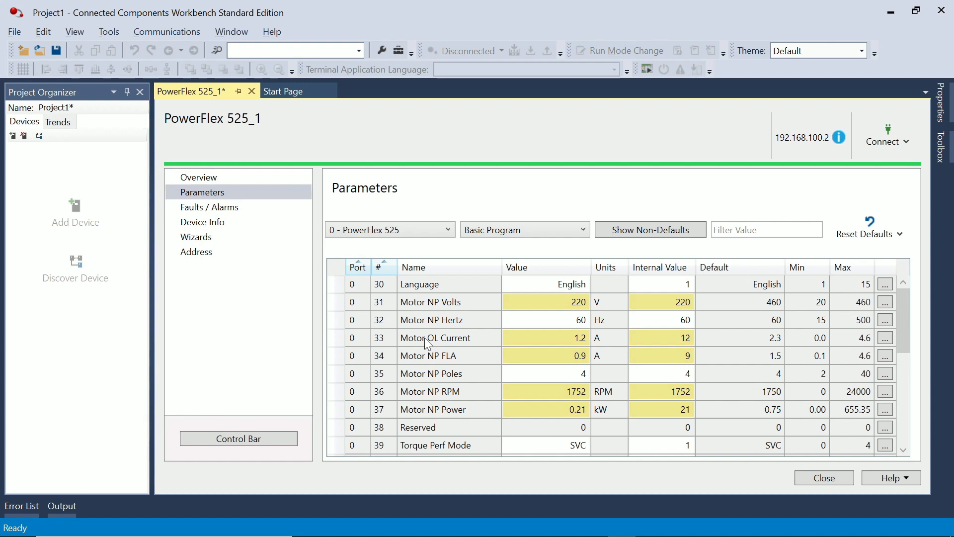
{"action": "scroll", "coordinate": [579, 321], "scroll_direction": "down", "scroll_amount": 3}
{"action": "scroll", "coordinate": [601, 360], "scroll_direction": "up", "scroll_amount": 2}
{"action": "scroll", "coordinate": [627, 362], "scroll_direction": "down", "scroll_amount": 3}
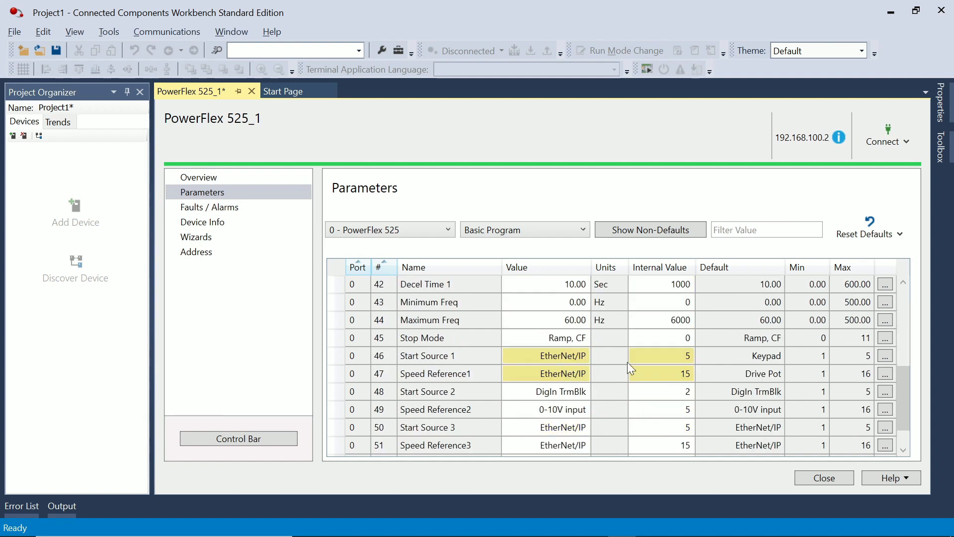
{"action": "scroll", "coordinate": [553, 371], "scroll_direction": "down", "scroll_amount": 1}
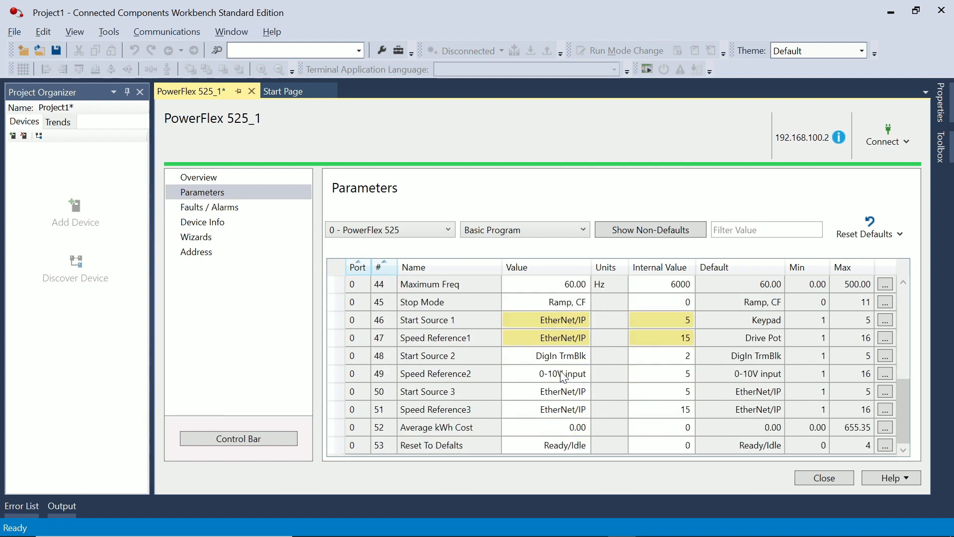
{"action": "scroll", "coordinate": [561, 362], "scroll_direction": "up", "scroll_amount": 5}
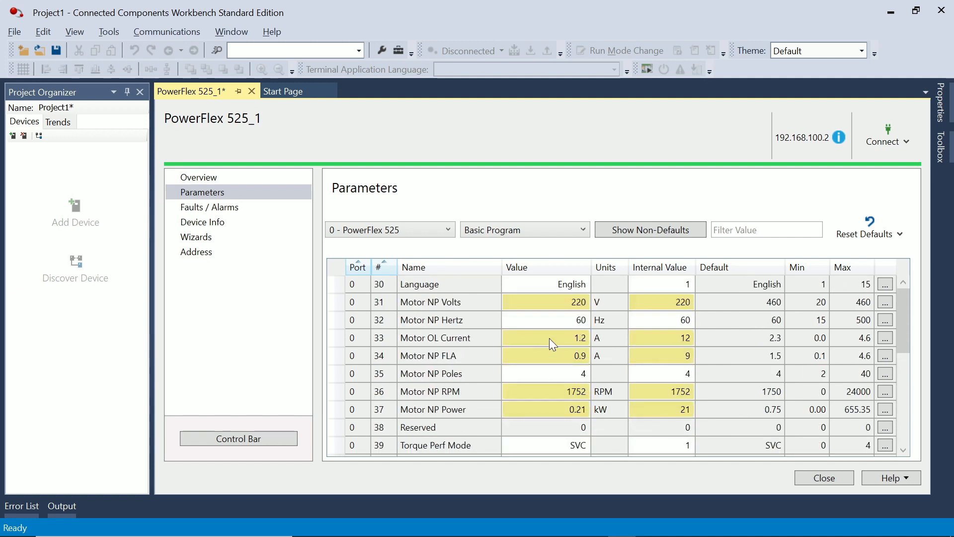
{"action": "scroll", "coordinate": [550, 338], "scroll_direction": "down", "scroll_amount": 3}
{"action": "scroll", "coordinate": [549, 342], "scroll_direction": "down", "scroll_amount": 2}
{"action": "scroll", "coordinate": [549, 342], "scroll_direction": "up", "scroll_amount": 5}
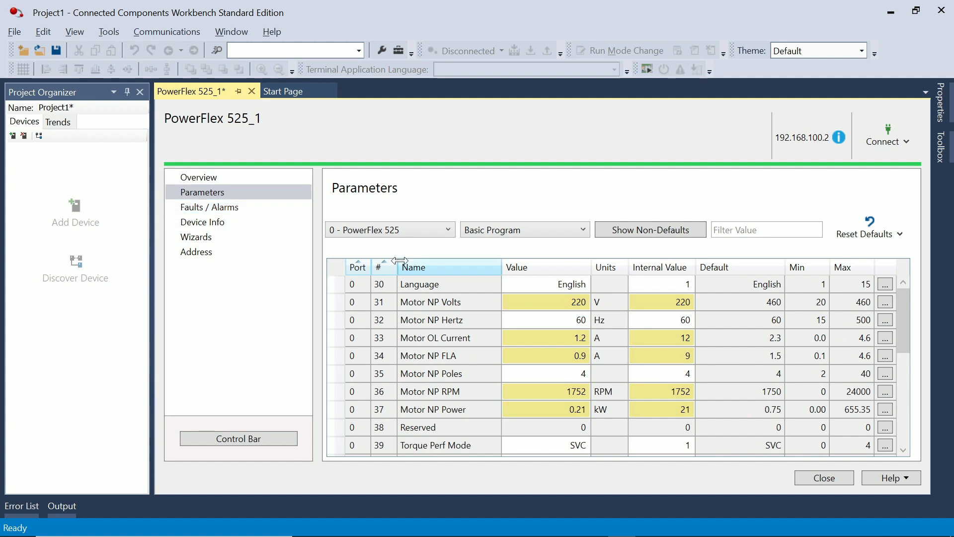
Filter the parameters to the Terminals group and examine the digital input and opto output settings.
{"action": "left_click", "coordinate": [485, 235]}
{"action": "left_click", "coordinate": [526, 294]}
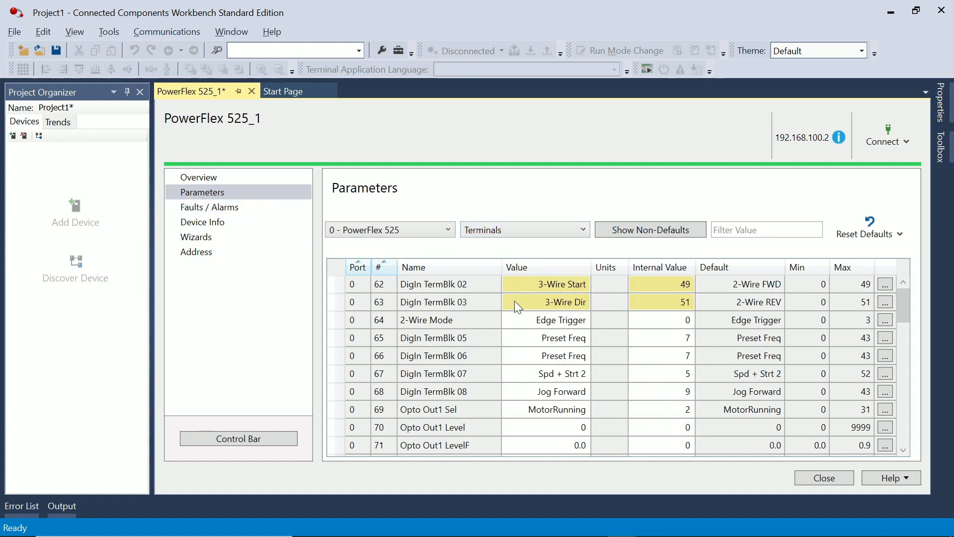
{"action": "scroll", "coordinate": [584, 321], "scroll_direction": "down", "scroll_amount": 1}
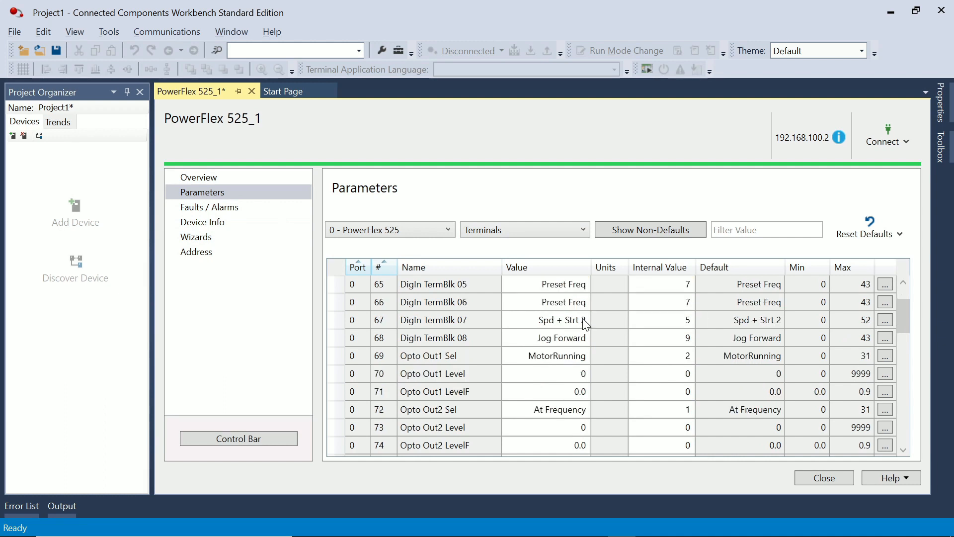
{"action": "scroll", "coordinate": [584, 318], "scroll_direction": "down", "scroll_amount": 9}
{"action": "scroll", "coordinate": [585, 313], "scroll_direction": "up", "scroll_amount": 10}
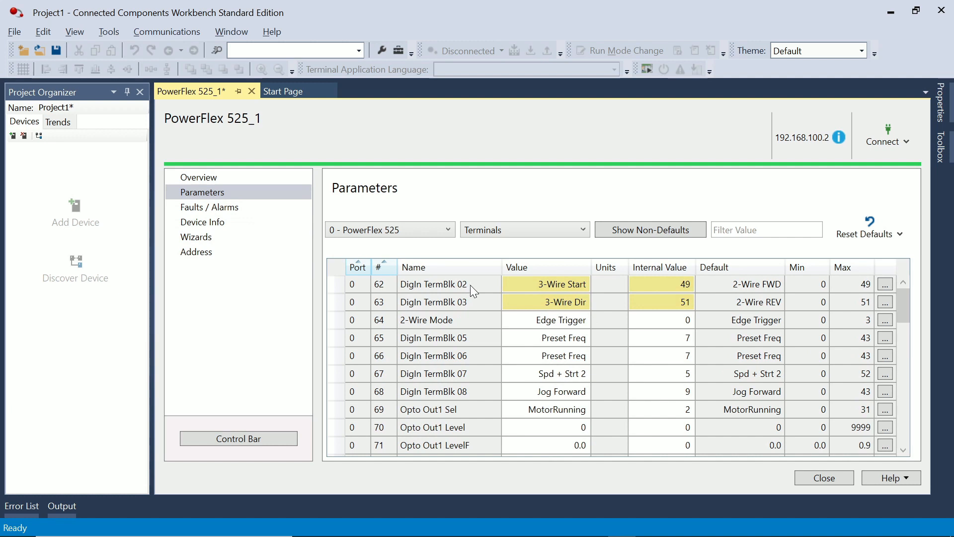
Filter the parameters to the Communications group and examine the Ethernet address selection, IP address and EN Subnet Cfg 1 to 4 entries.
{"action": "left_click", "coordinate": [496, 241]}
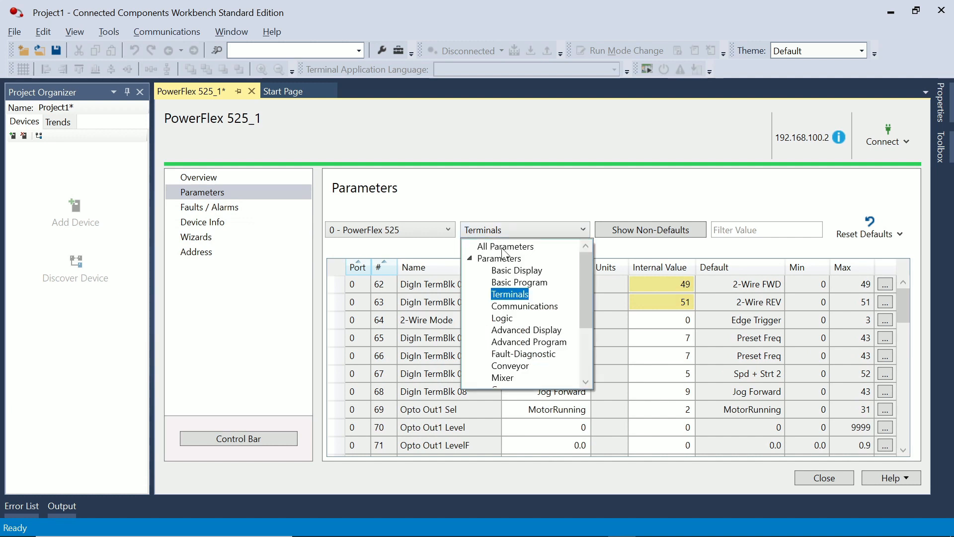
{"action": "left_click", "coordinate": [529, 306]}
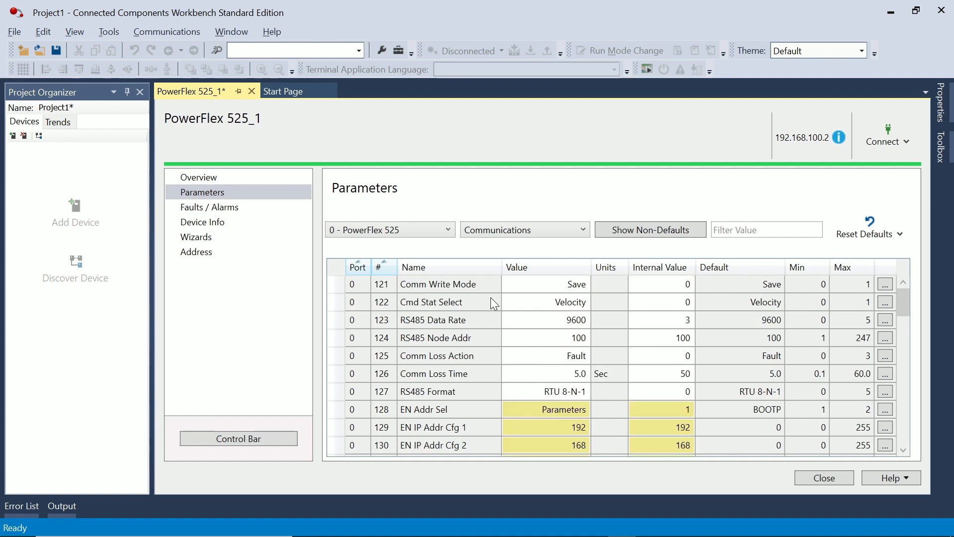
{"action": "scroll", "coordinate": [487, 313], "scroll_direction": "down", "scroll_amount": 2}
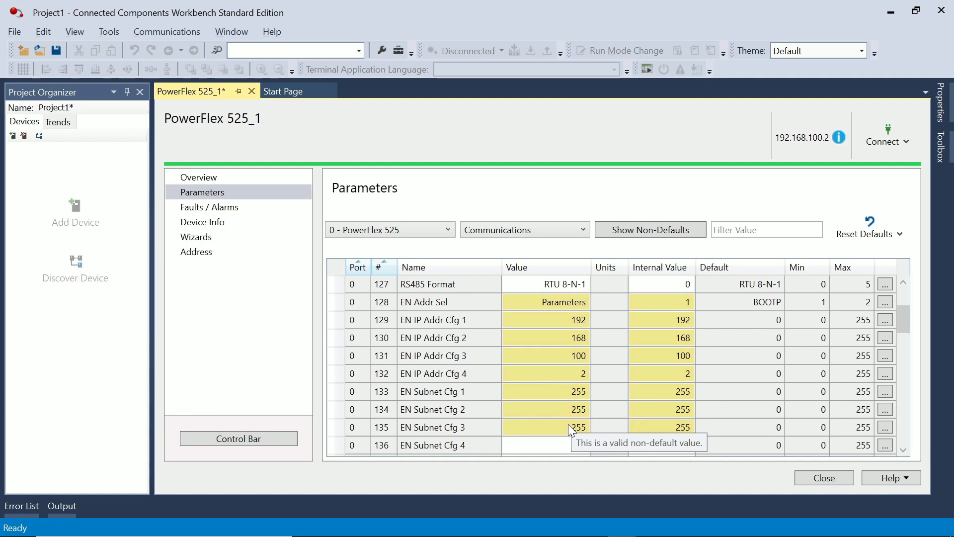
{"action": "left_click", "coordinate": [342, 396]}
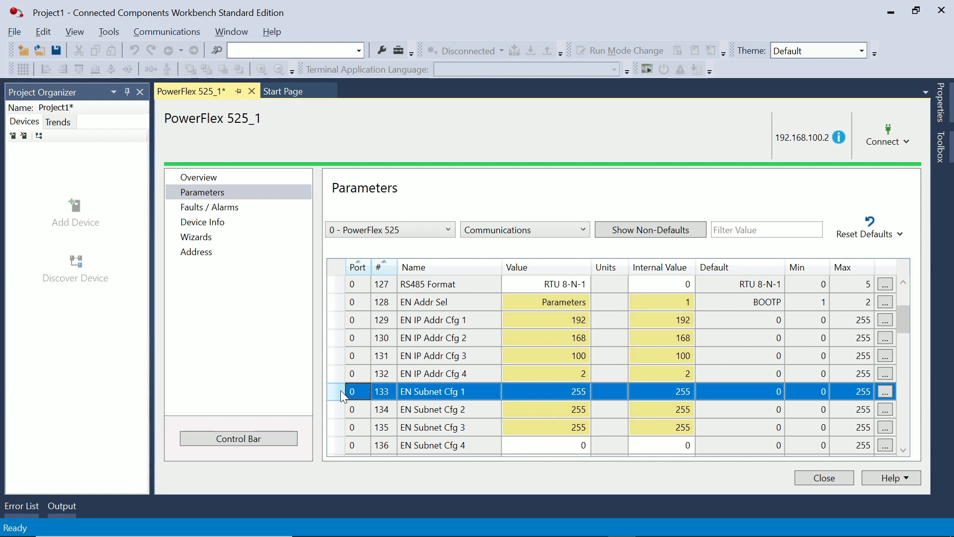
{"action": "left_click", "coordinate": [340, 412]}
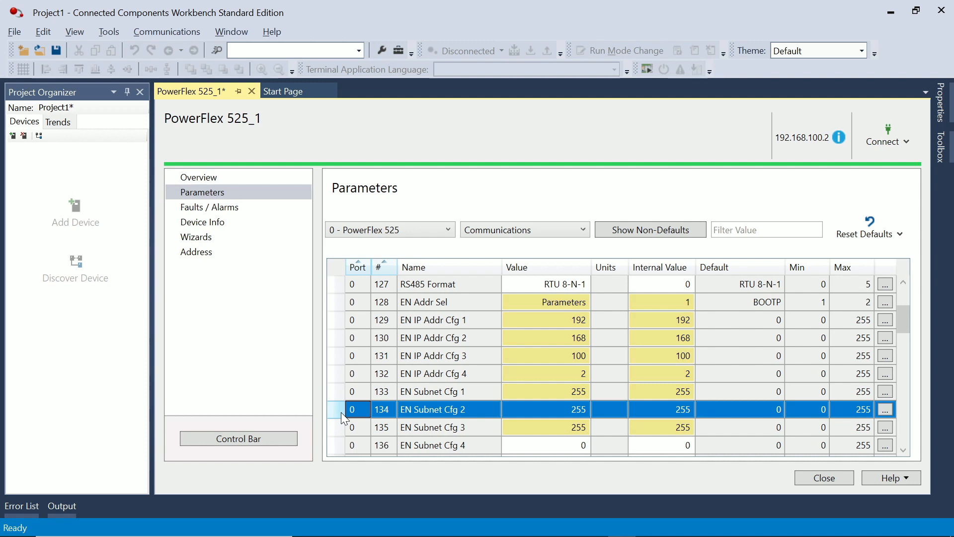
{"action": "left_click", "coordinate": [347, 430]}
{"action": "left_click", "coordinate": [345, 448]}
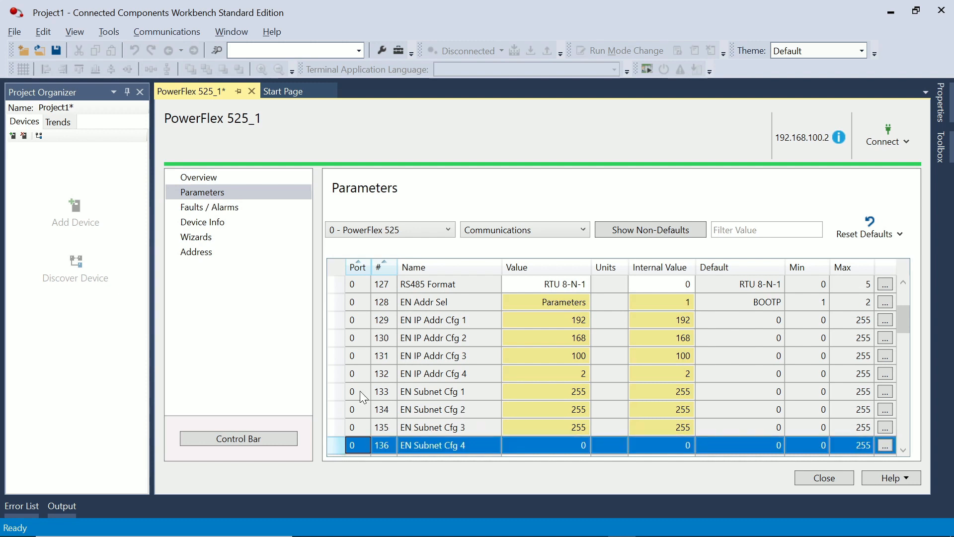
{"action": "left_click", "coordinate": [341, 392]}
{"action": "left_click", "coordinate": [341, 409]}
{"action": "left_click", "coordinate": [342, 427]}
{"action": "left_click", "coordinate": [344, 444]}
Look through the remaining Communications parameters, including the option data and multi-drive entries, and return to Comm Write Mode.
{"action": "scroll", "coordinate": [401, 380], "scroll_direction": "down", "scroll_amount": 6}
{"action": "scroll", "coordinate": [407, 376], "scroll_direction": "down", "scroll_amount": 7}
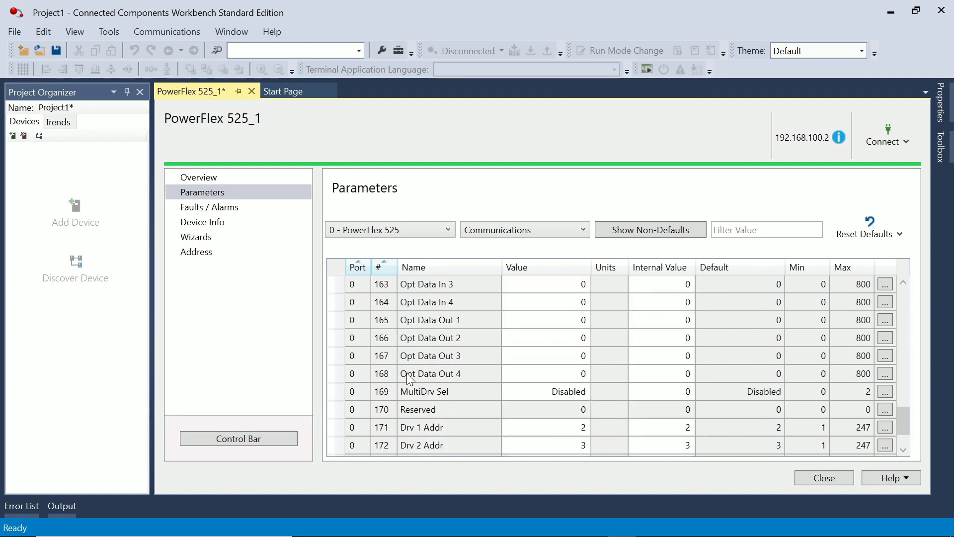
{"action": "scroll", "coordinate": [455, 364], "scroll_direction": "up", "scroll_amount": 12}
{"action": "scroll", "coordinate": [455, 367], "scroll_direction": "up", "scroll_amount": 3}
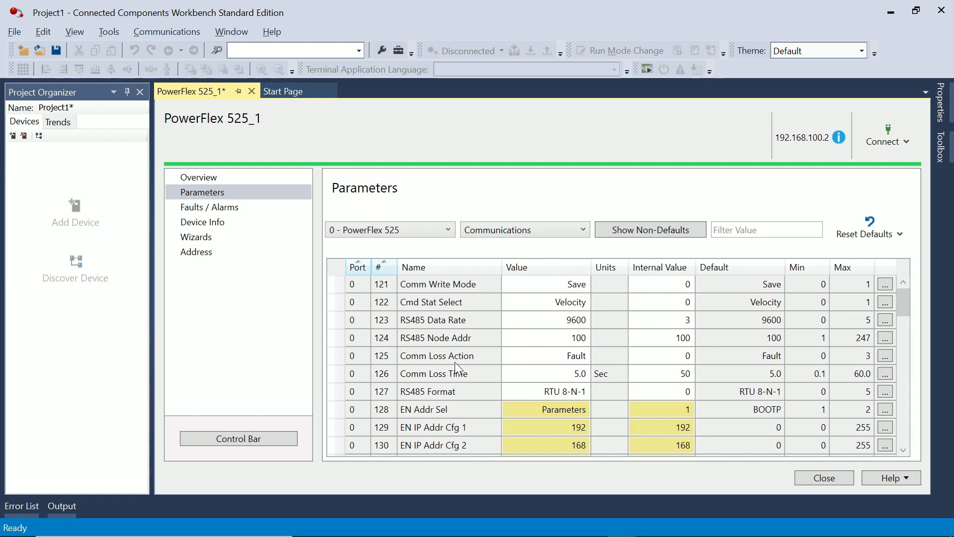
{"action": "scroll", "coordinate": [467, 388], "scroll_direction": "down", "scroll_amount": 1}
{"action": "scroll", "coordinate": [476, 395], "scroll_direction": "up", "scroll_amount": 1}
Filter the parameters to the Logic group and look through the step logic entries.
{"action": "left_click", "coordinate": [554, 232]}
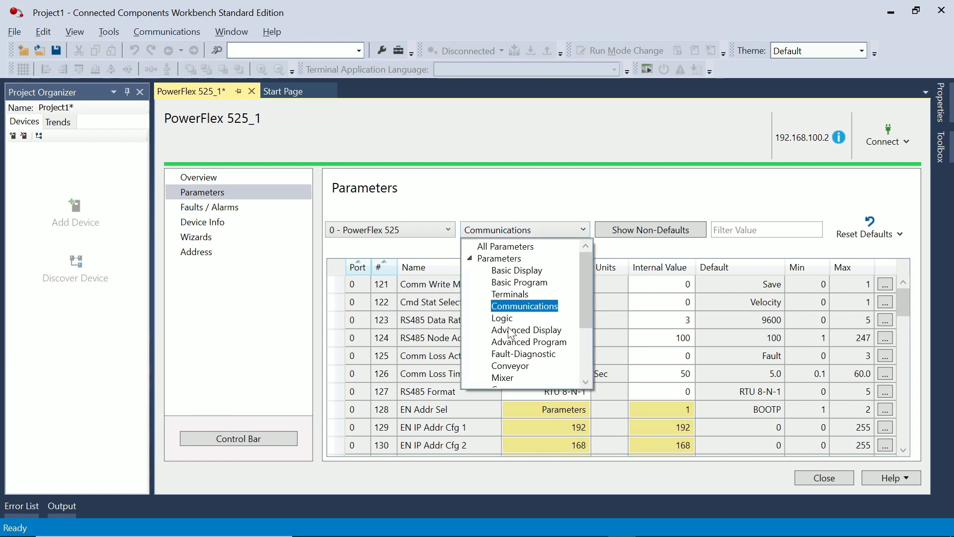
{"action": "left_click", "coordinate": [507, 321]}
{"action": "scroll", "coordinate": [575, 334], "scroll_direction": "down", "scroll_amount": 4}
{"action": "scroll", "coordinate": [576, 334], "scroll_direction": "up", "scroll_amount": 3}
{"action": "scroll", "coordinate": [576, 338], "scroll_direction": "down", "scroll_amount": 5}
{"action": "scroll", "coordinate": [577, 343], "scroll_direction": "down", "scroll_amount": 3}
{"action": "scroll", "coordinate": [572, 342], "scroll_direction": "up", "scroll_amount": 9}
Filter the parameters to the Advanced Display, Advanced Program and Fault-Diagnostic groups in turn.
{"action": "left_click", "coordinate": [554, 233]}
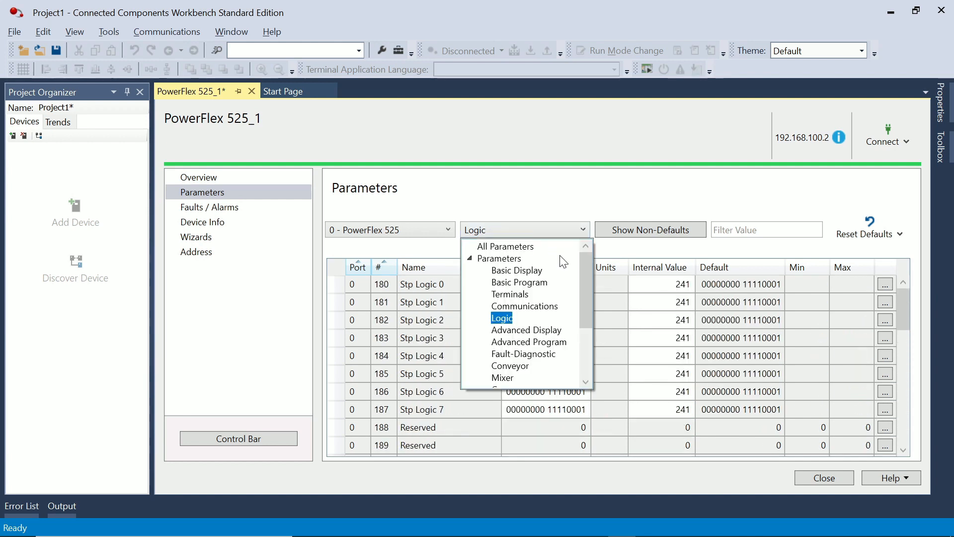
{"action": "left_click", "coordinate": [542, 330]}
{"action": "left_click", "coordinate": [542, 230]}
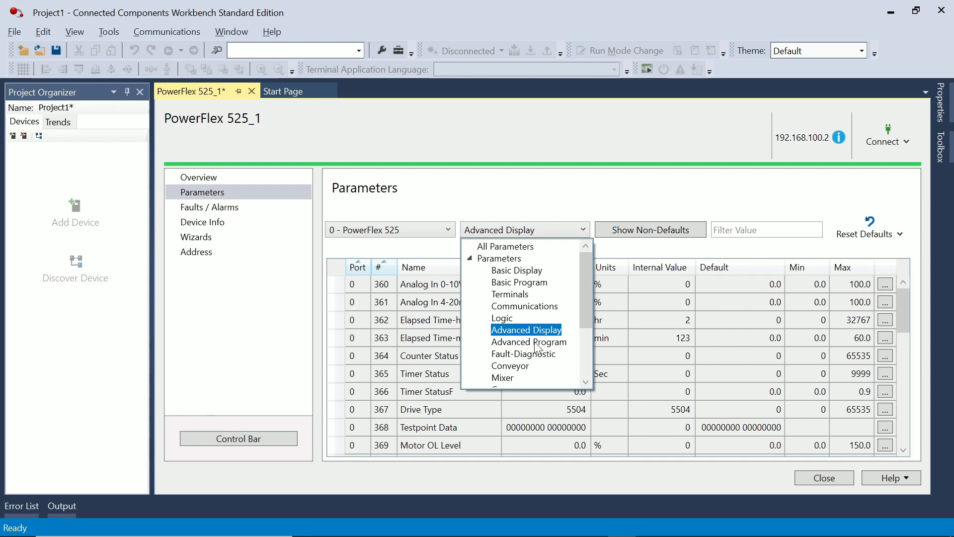
{"action": "left_click", "coordinate": [536, 343]}
{"action": "left_click", "coordinate": [542, 229]}
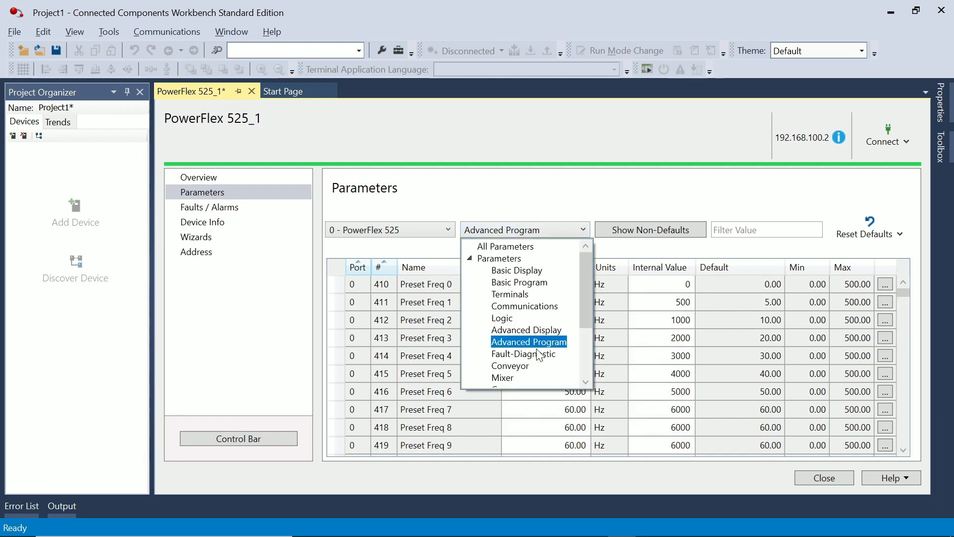
{"action": "left_click", "coordinate": [540, 354]}
View the Conveyor and Mixer application parameter groups and look over the other application groups available in the filter.
{"action": "left_click", "coordinate": [527, 233]}
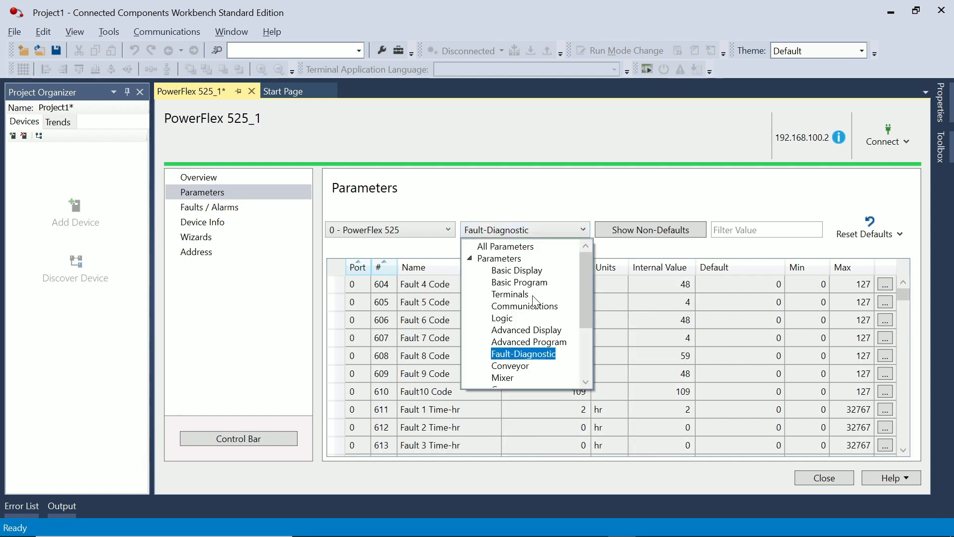
{"action": "left_click", "coordinate": [524, 367]}
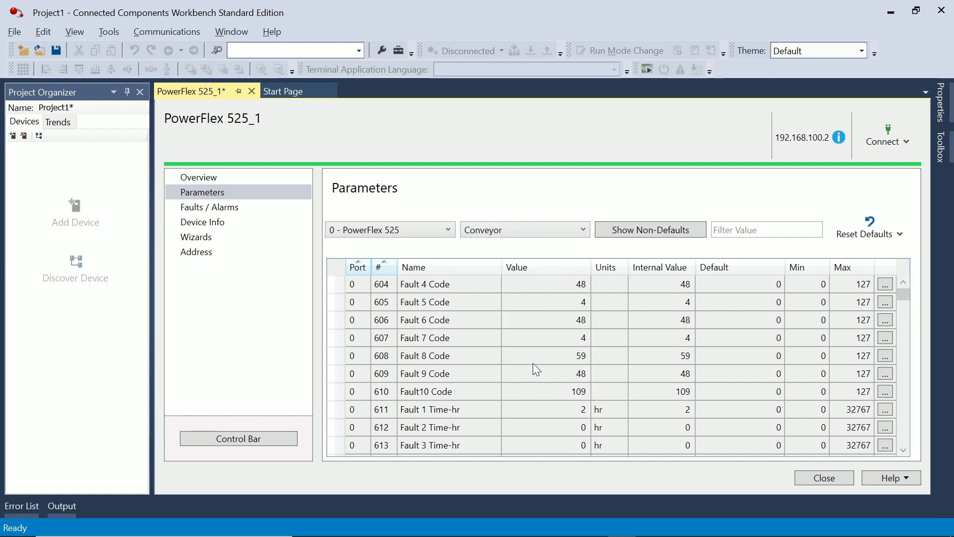
{"action": "left_click", "coordinate": [520, 240]}
{"action": "scroll", "coordinate": [514, 293], "scroll_direction": "down", "scroll_amount": 2}
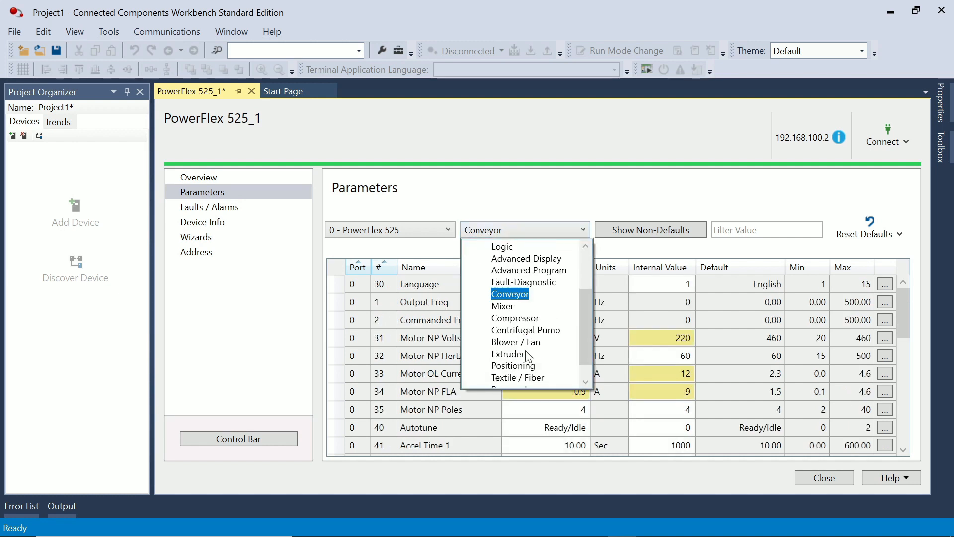
{"action": "left_click", "coordinate": [510, 304]}
{"action": "left_click", "coordinate": [502, 225]}
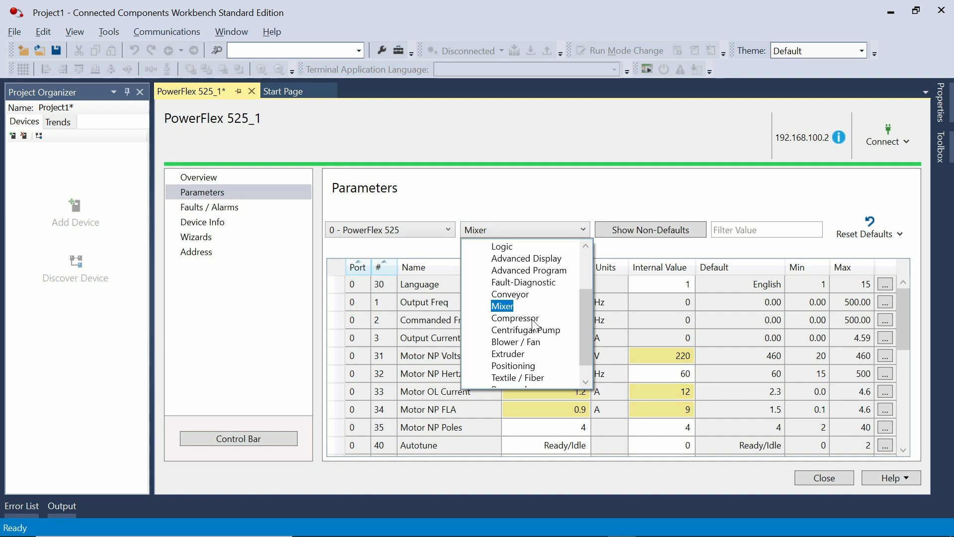
{"action": "scroll", "coordinate": [541, 336], "scroll_direction": "down", "scroll_amount": 1}
{"action": "left_click", "coordinate": [526, 228]}
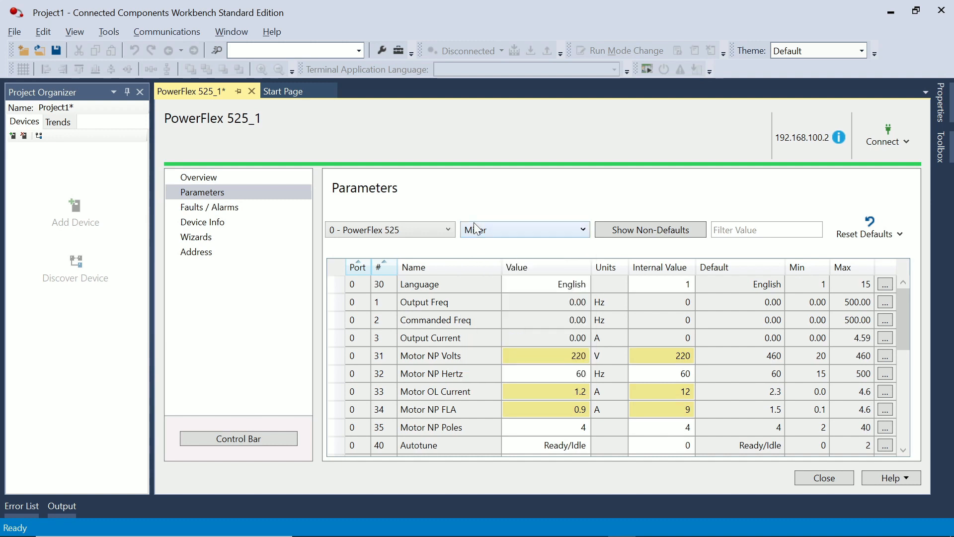
Set the group filter to All Parameters and go to the end of the parameter list.
{"action": "left_click", "coordinate": [473, 227]}
{"action": "scroll", "coordinate": [507, 299], "scroll_direction": "up", "scroll_amount": 3}
{"action": "left_click", "coordinate": [503, 247]}
{"action": "left_click_drag", "start_coordinate": [905, 290], "coordinate": [899, 463]}
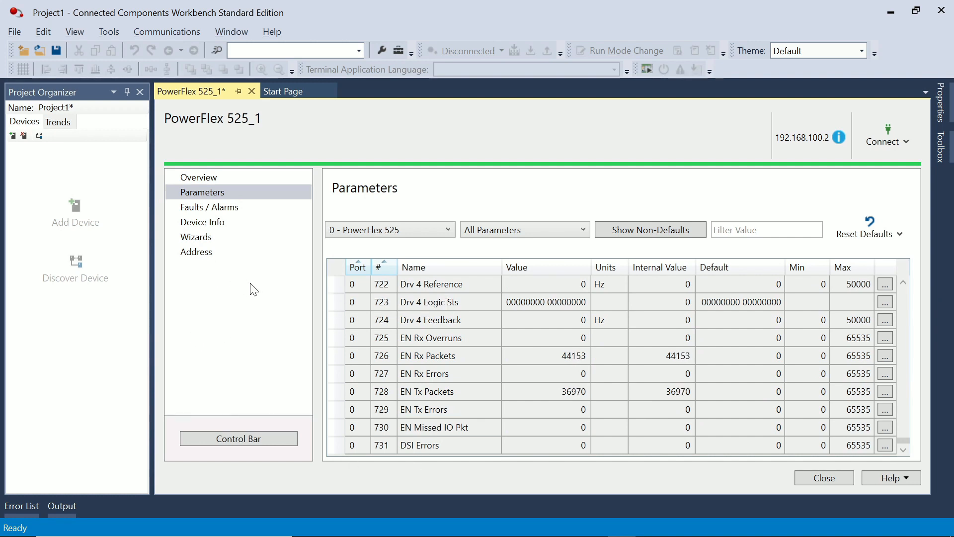
Browse the full parameter list from the last entries back to Output Freq, examining the network status, fault history and preset frequency parameters.
{"action": "scroll", "coordinate": [572, 370], "scroll_direction": "up", "scroll_amount": 1}
{"action": "scroll", "coordinate": [571, 371], "scroll_direction": "down", "scroll_amount": 1}
{"action": "scroll", "coordinate": [556, 369], "scroll_direction": "up", "scroll_amount": 1}
{"action": "scroll", "coordinate": [622, 396], "scroll_direction": "up", "scroll_amount": 11}
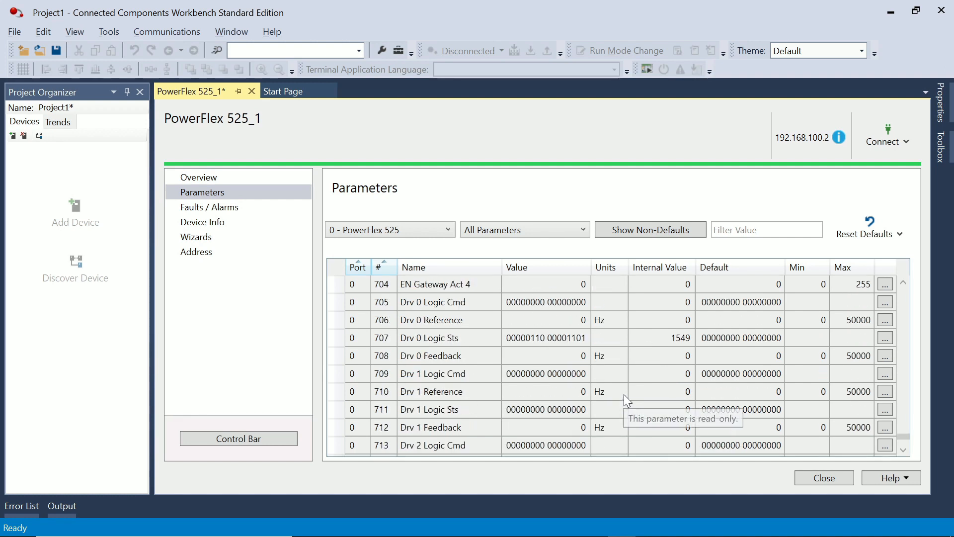
{"action": "scroll", "coordinate": [626, 377], "scroll_direction": "up", "scroll_amount": 2}
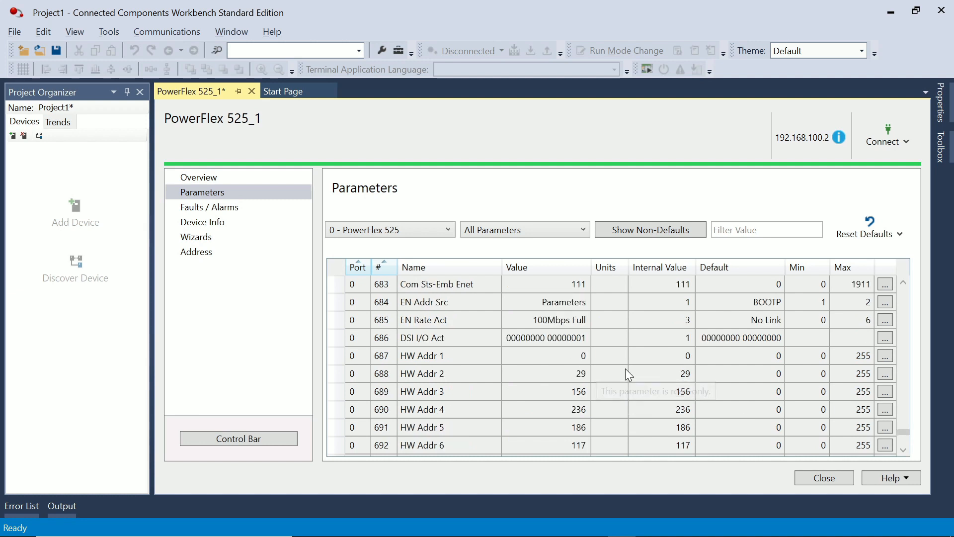
{"action": "scroll", "coordinate": [627, 374], "scroll_direction": "up", "scroll_amount": 1}
{"action": "scroll", "coordinate": [561, 394], "scroll_direction": "down", "scroll_amount": 1}
{"action": "scroll", "coordinate": [622, 381], "scroll_direction": "up", "scroll_amount": 2}
{"action": "scroll", "coordinate": [625, 383], "scroll_direction": "down", "scroll_amount": 2}
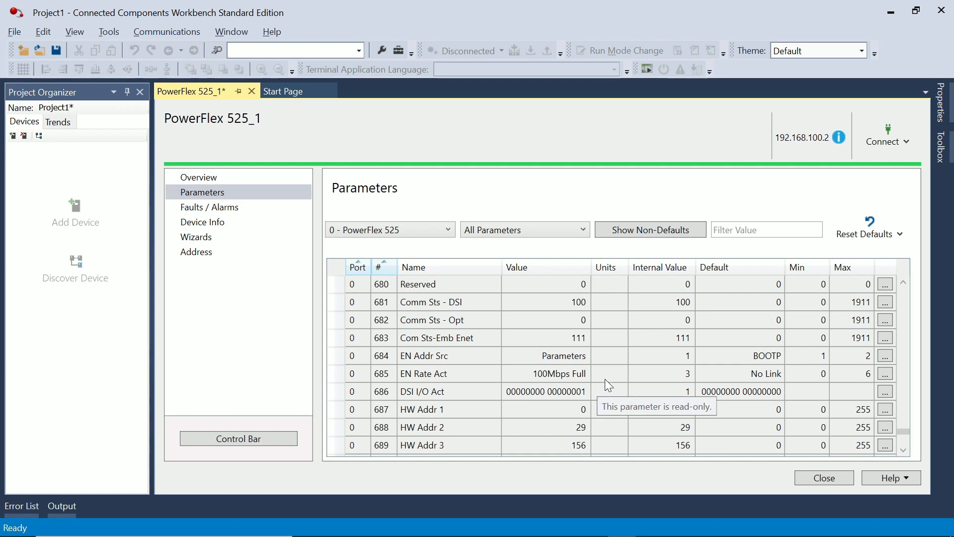
{"action": "scroll", "coordinate": [605, 378], "scroll_direction": "up", "scroll_amount": 7}
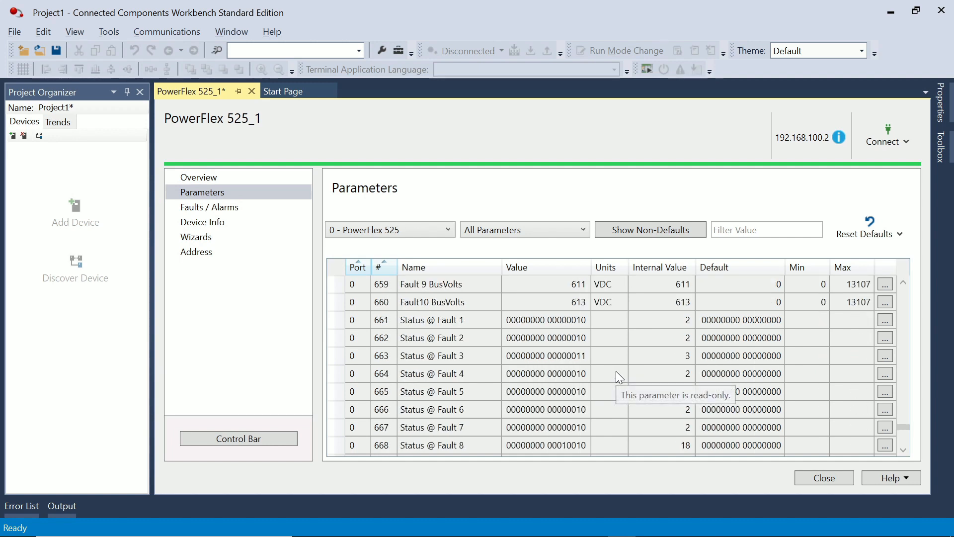
{"action": "scroll", "coordinate": [617, 373], "scroll_direction": "up", "scroll_amount": 11}
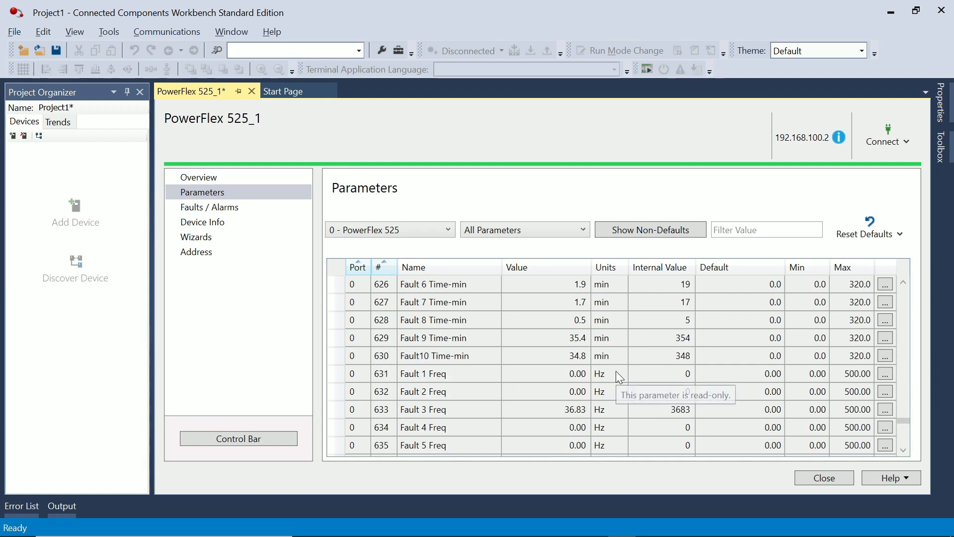
{"action": "scroll", "coordinate": [616, 377], "scroll_direction": "up", "scroll_amount": 4}
{"action": "scroll", "coordinate": [616, 373], "scroll_direction": "up", "scroll_amount": 18}
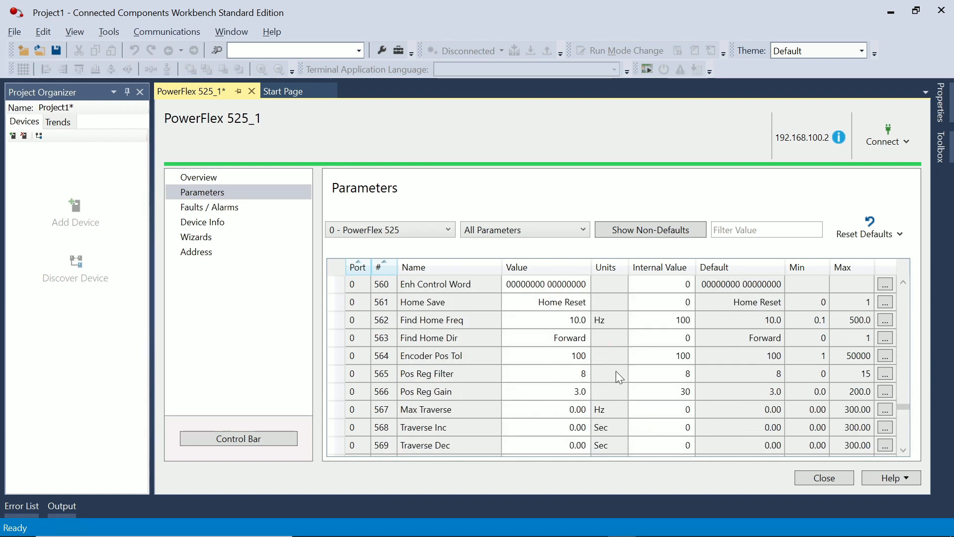
{"action": "scroll", "coordinate": [616, 374], "scroll_direction": "up", "scroll_amount": 20}
{"action": "scroll", "coordinate": [618, 376], "scroll_direction": "up", "scroll_amount": 20}
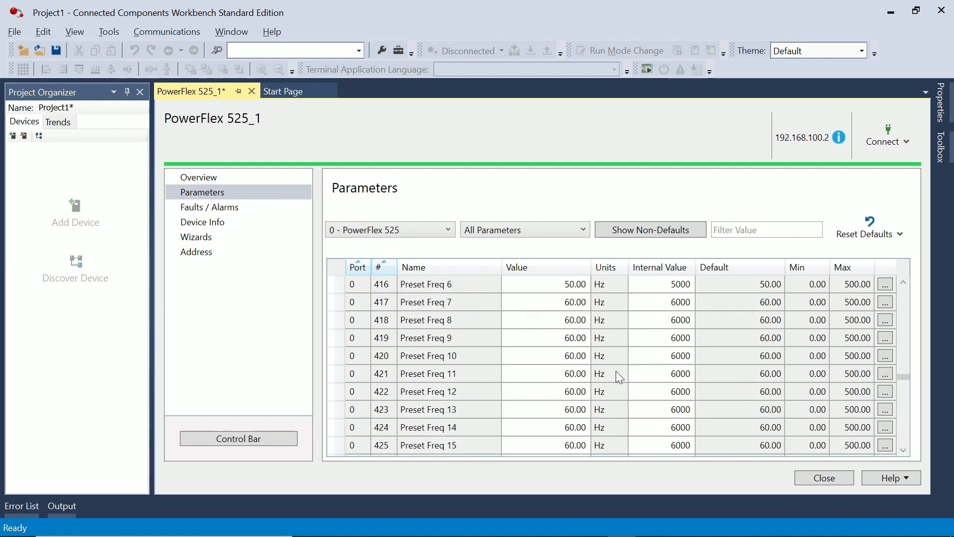
{"action": "scroll", "coordinate": [617, 373], "scroll_direction": "up", "scroll_amount": 9}
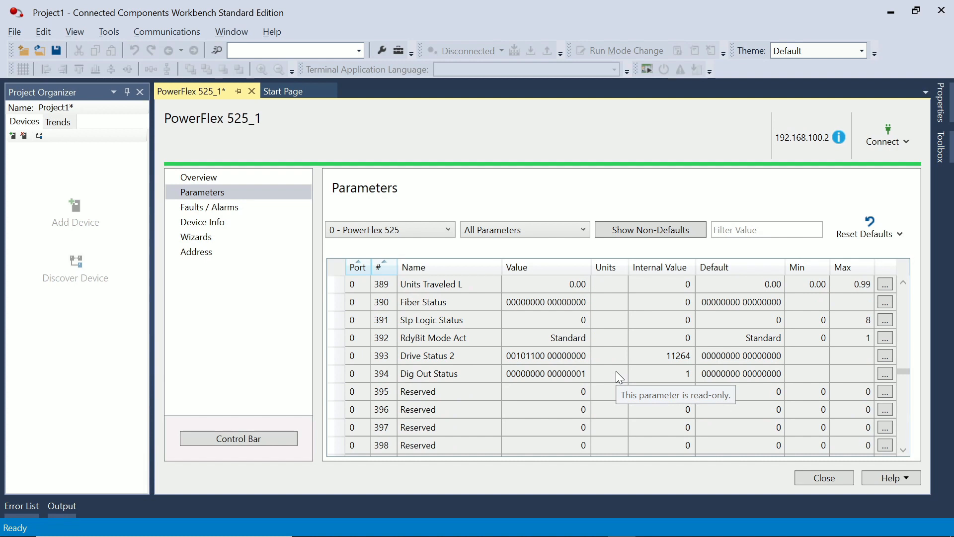
{"action": "scroll", "coordinate": [617, 374], "scroll_direction": "up", "scroll_amount": 12}
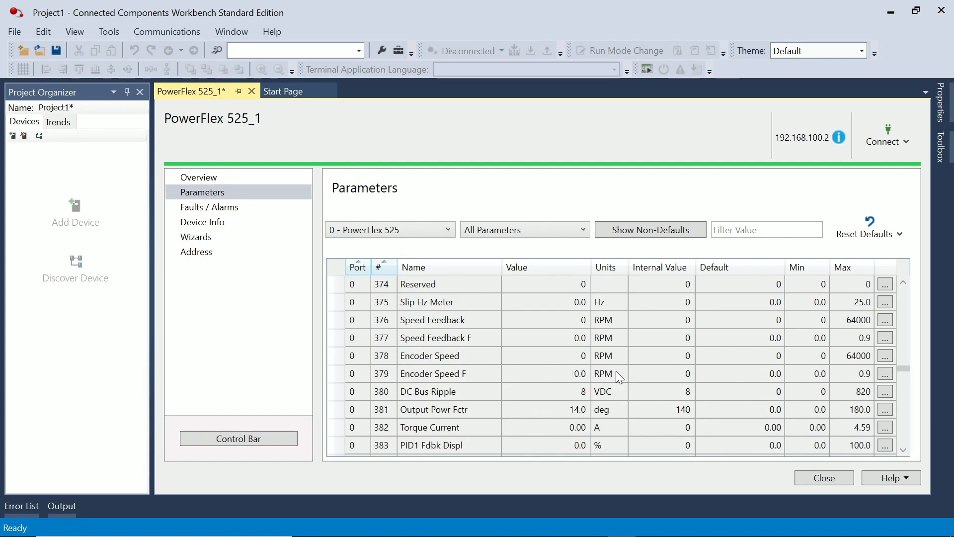
{"action": "scroll", "coordinate": [617, 374], "scroll_direction": "up", "scroll_amount": 20}
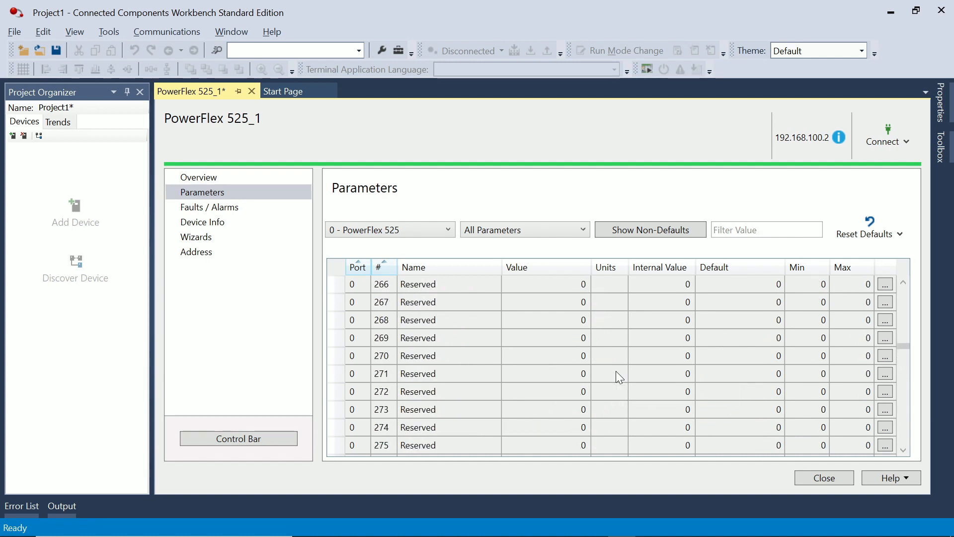
{"action": "scroll", "coordinate": [617, 374], "scroll_direction": "up", "scroll_amount": 20}
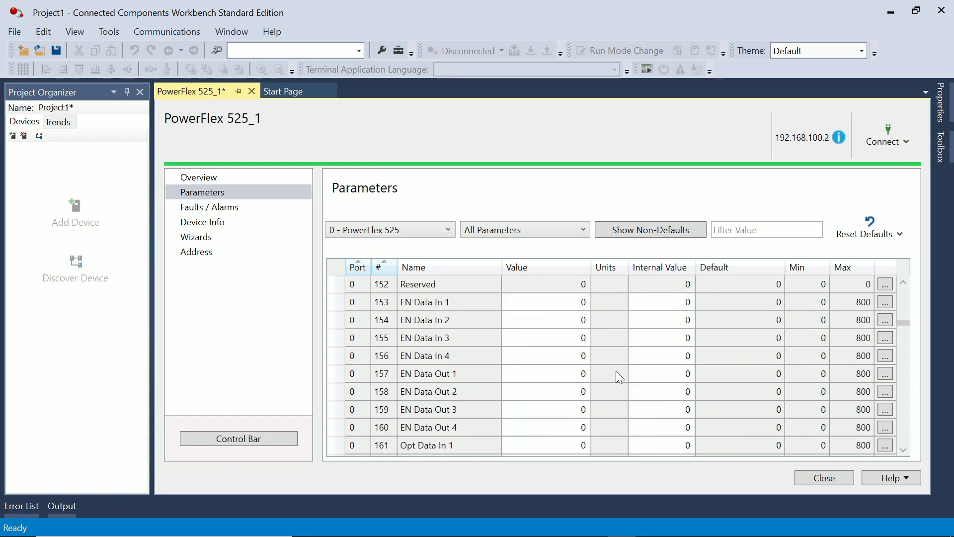
{"action": "scroll", "coordinate": [618, 368], "scroll_direction": "up", "scroll_amount": 20}
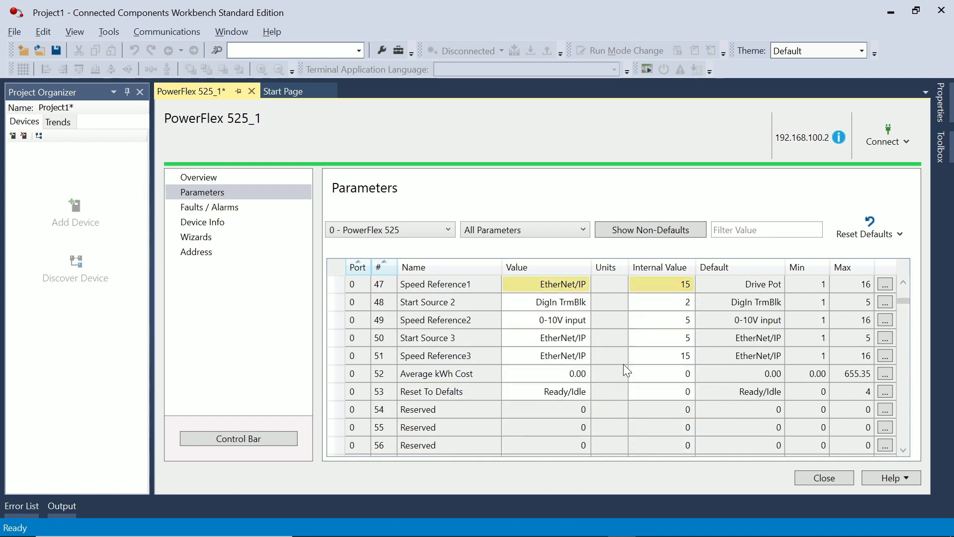
{"action": "scroll", "coordinate": [627, 368], "scroll_direction": "up", "scroll_amount": 20}
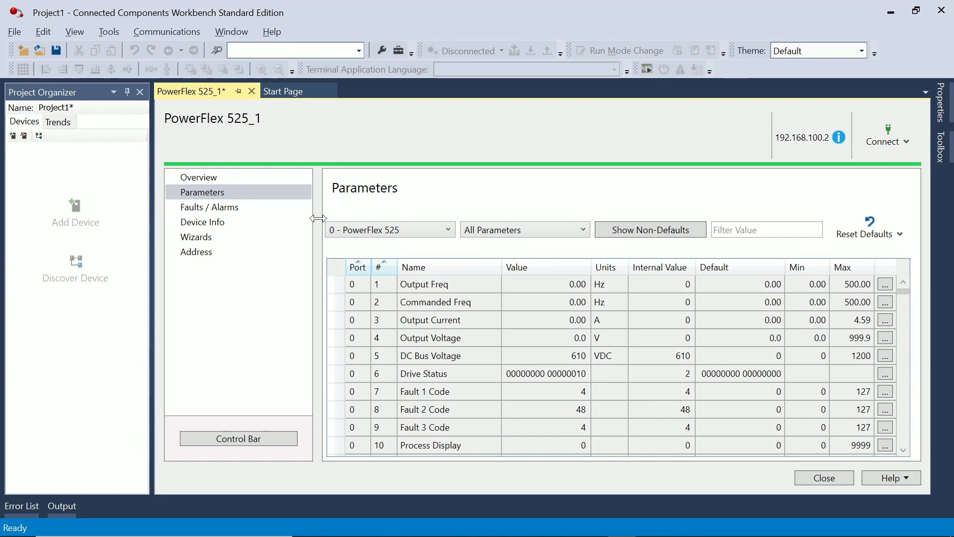
Open the drive's Faults / Alarms page to examine its fault queue.
{"action": "left_click", "coordinate": [253, 212]}
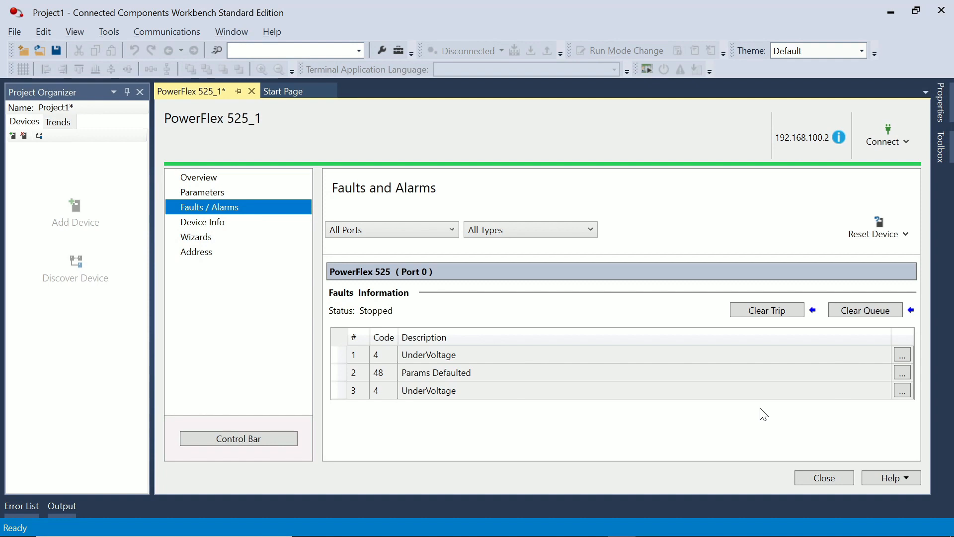
Go through the UnderVoltage and Params Defaulted entries in the drive's fault queue, and clear the queue.
{"action": "left_click", "coordinate": [493, 353]}
{"action": "left_click", "coordinate": [488, 383]}
{"action": "left_click", "coordinate": [491, 378]}
{"action": "left_click", "coordinate": [509, 393]}
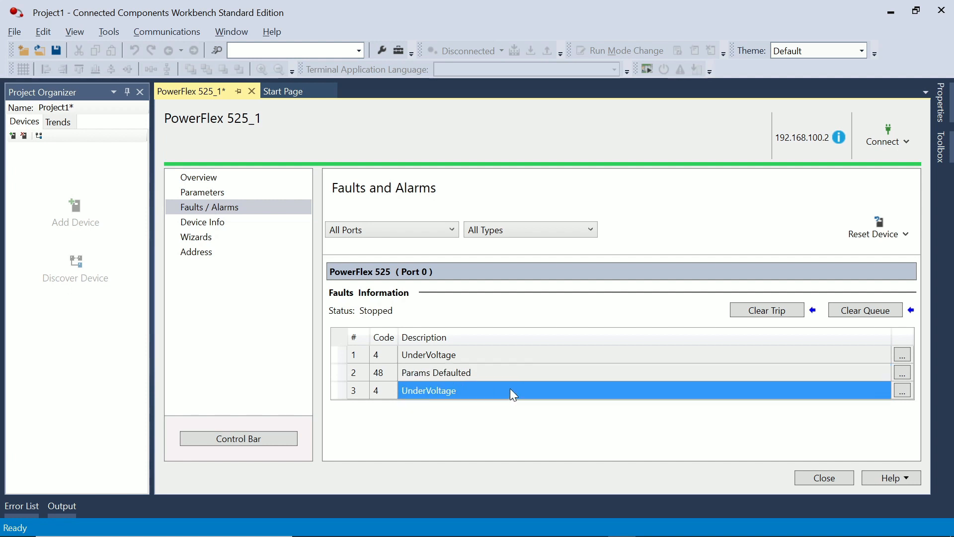
{"action": "left_click", "coordinate": [471, 359]}
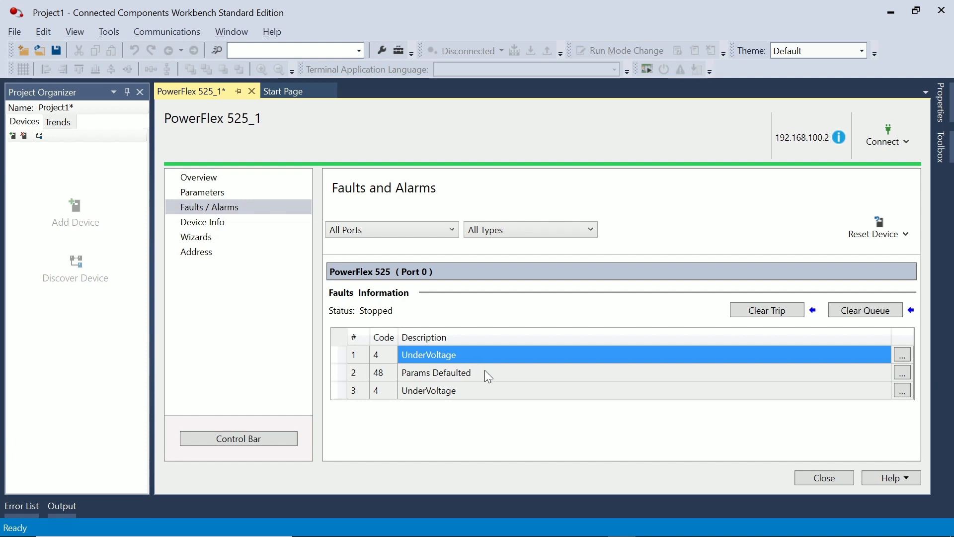
{"action": "left_click", "coordinate": [503, 391]}
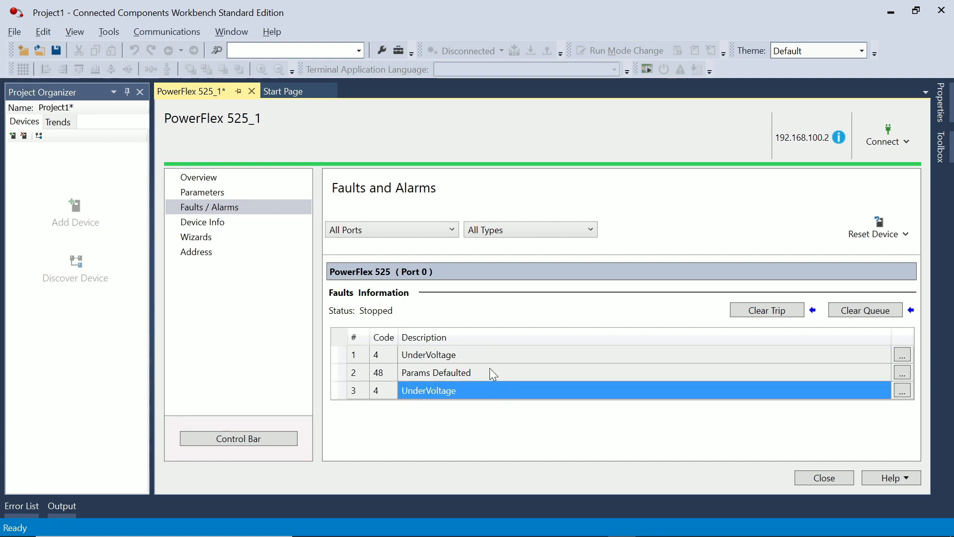
{"action": "left_click", "coordinate": [492, 372]}
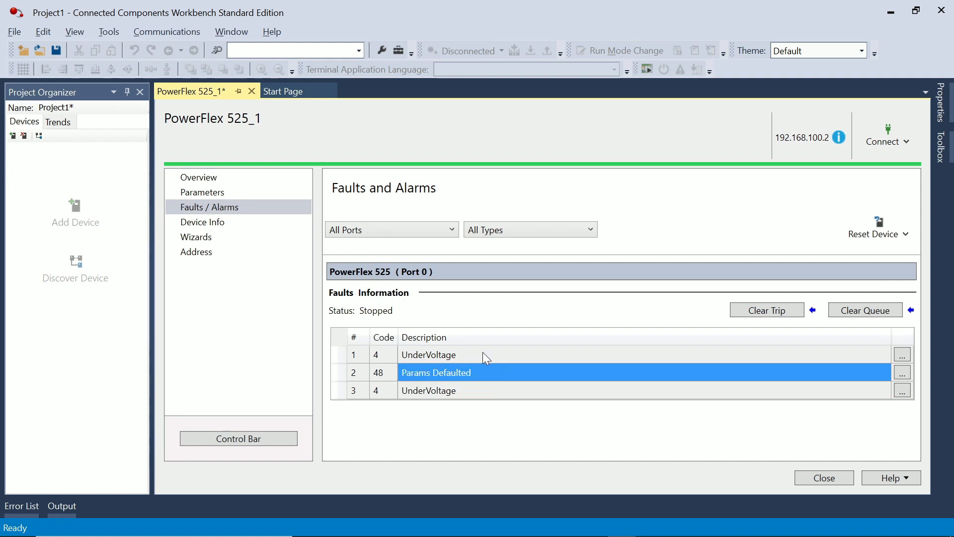
{"action": "left_click", "coordinate": [485, 354]}
{"action": "left_click", "coordinate": [493, 393]}
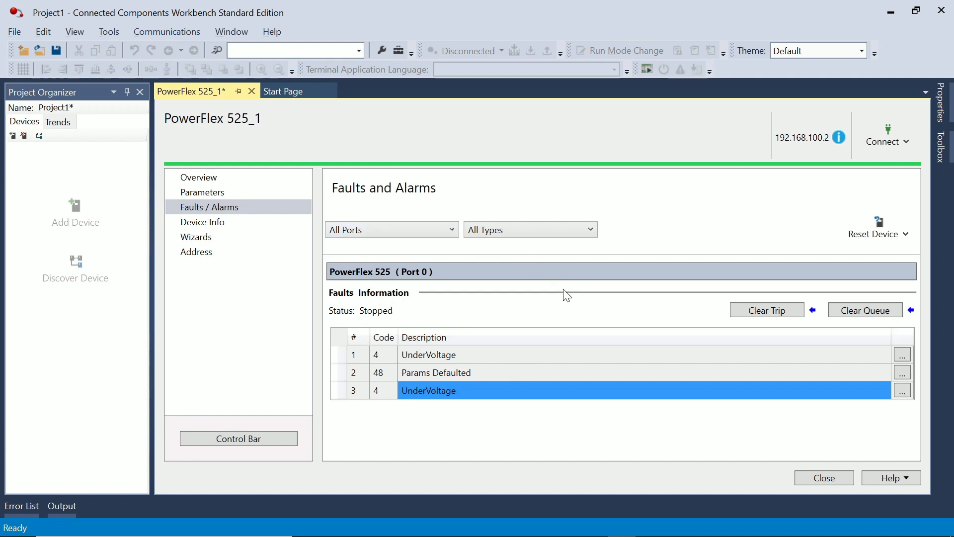
{"action": "left_click", "coordinate": [867, 311]}
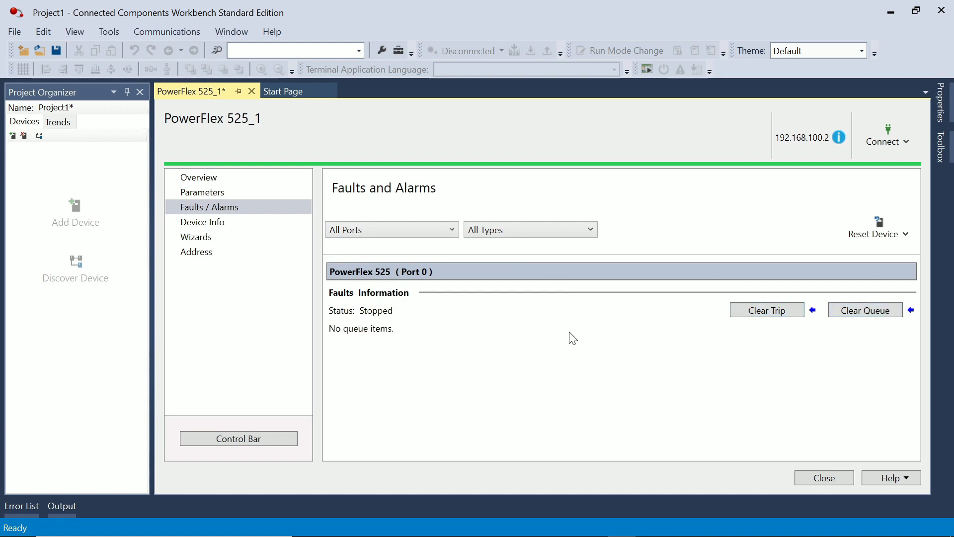
Open the drive's Device Info page to examine its manufacturing details and main control board hardware and firmware details.
{"action": "left_click", "coordinate": [245, 225]}
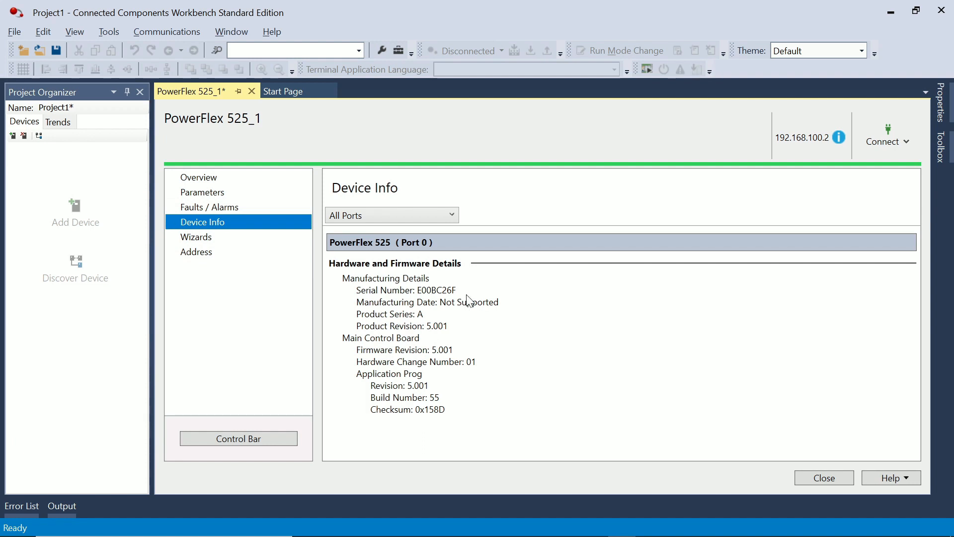
{"action": "left_click", "coordinate": [454, 291]}
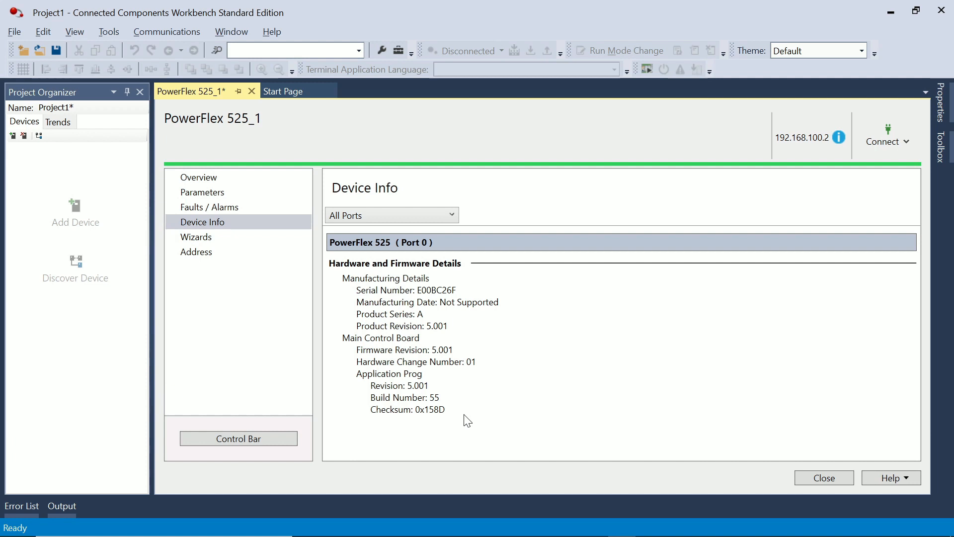
View the drive's available setup wizards and its IP address settings, and return to the Wizards page.
{"action": "left_click", "coordinate": [187, 238]}
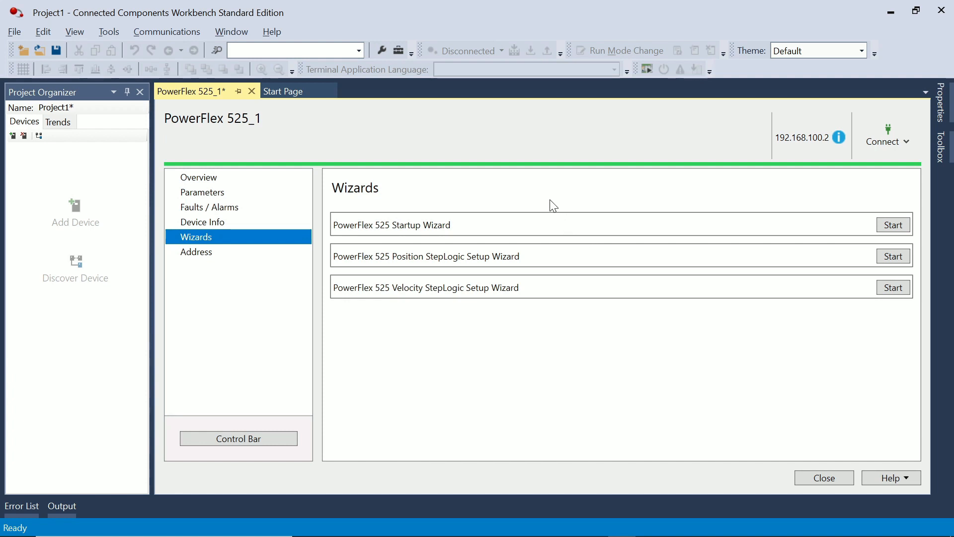
{"action": "left_click", "coordinate": [280, 251]}
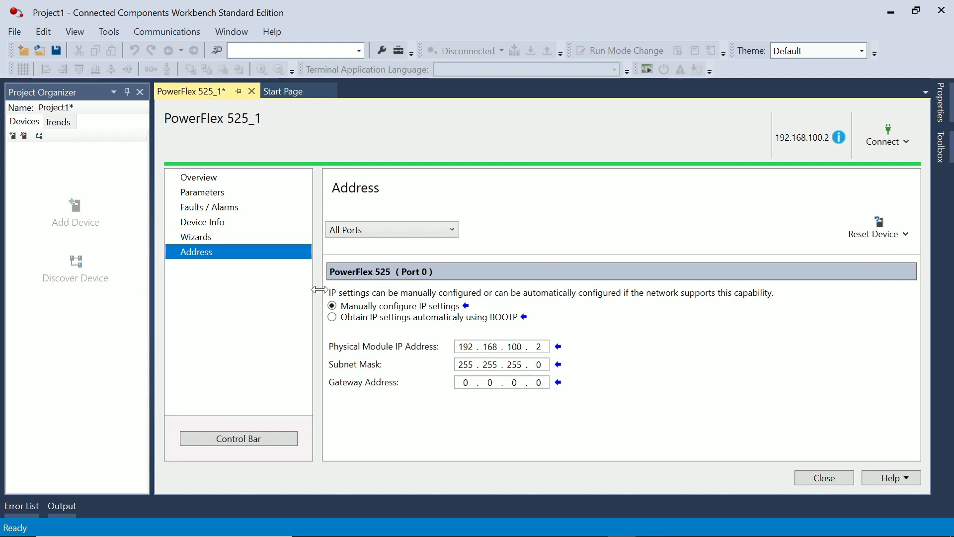
{"action": "left_click", "coordinate": [229, 237]}
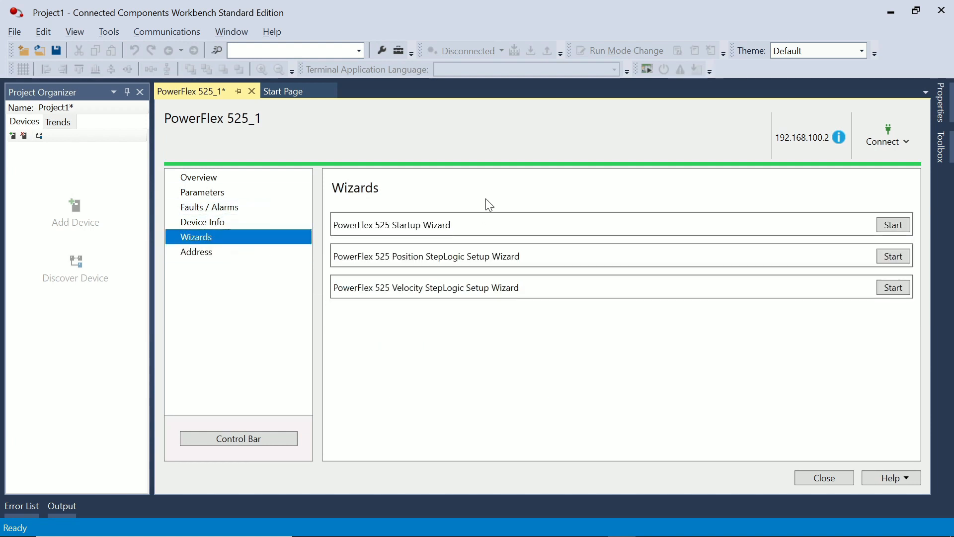